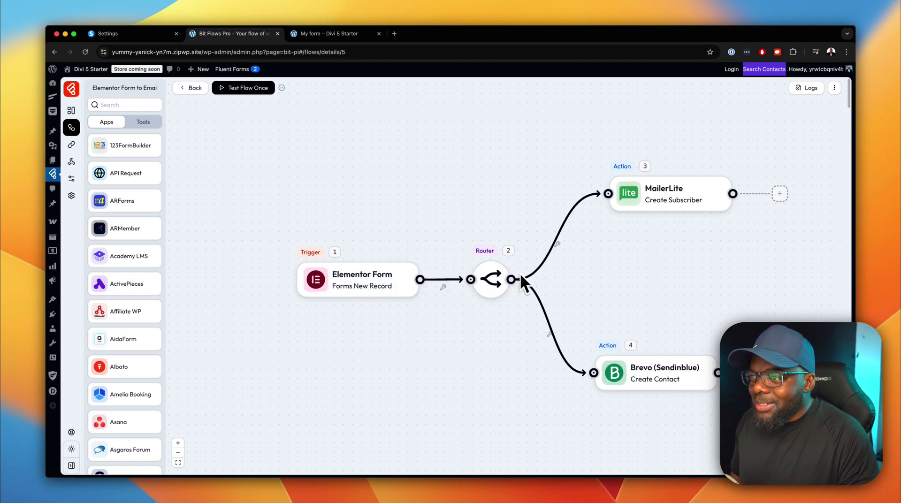
Prepare to leave the 'Elementor Form to Email Marketing' flow editor using Back.
{"action": "mouse_move", "coordinate": [628, 366]}
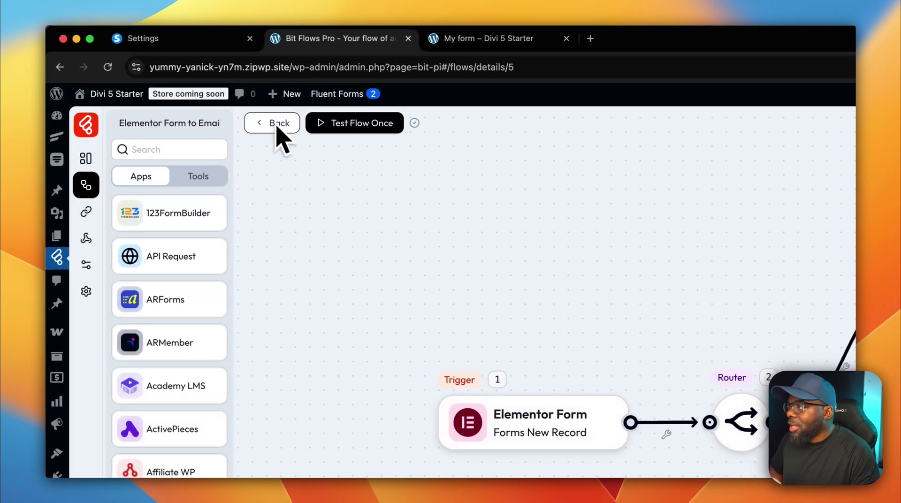
Return to the flows list, then view Installed Plugins showing Bit Flows and Bit Flows Pro 1.2.0.
{"action": "left_click", "coordinate": [192, 88]}
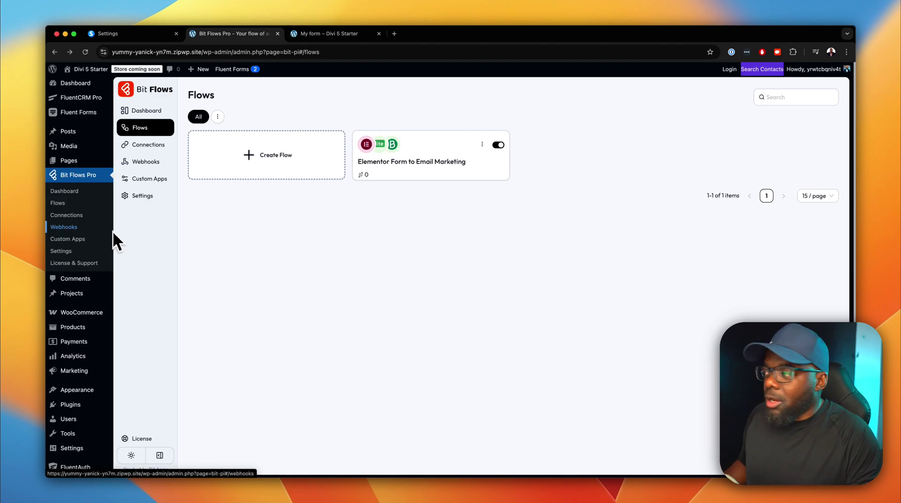
{"action": "scroll", "coordinate": [97, 284], "scroll_direction": "down", "scroll_amount": 2}
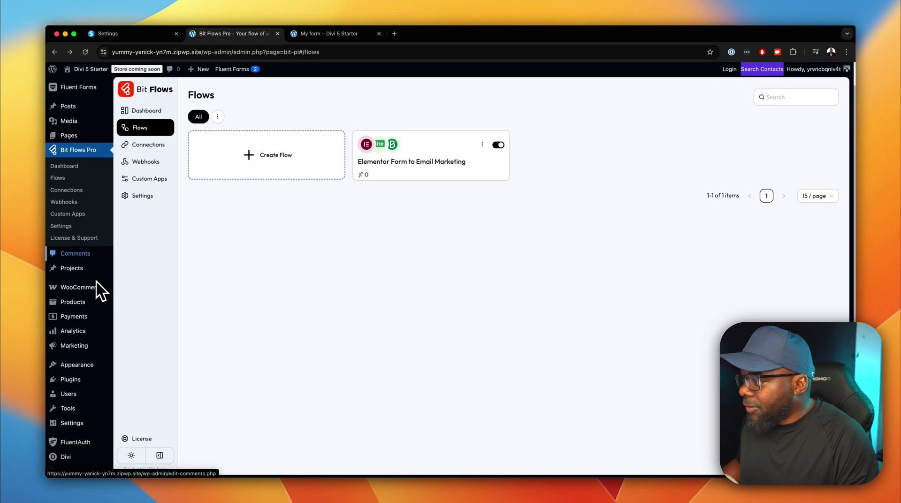
{"action": "mouse_move", "coordinate": [72, 375]}
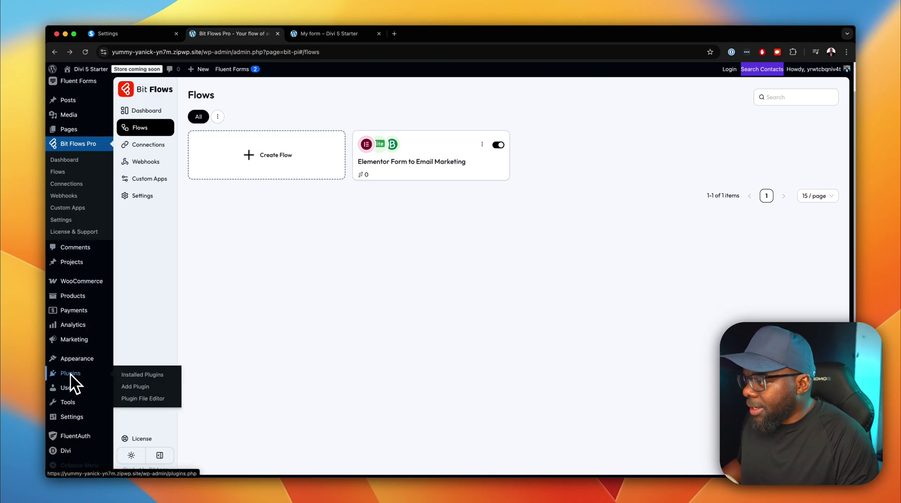
{"action": "left_click", "coordinate": [159, 376]}
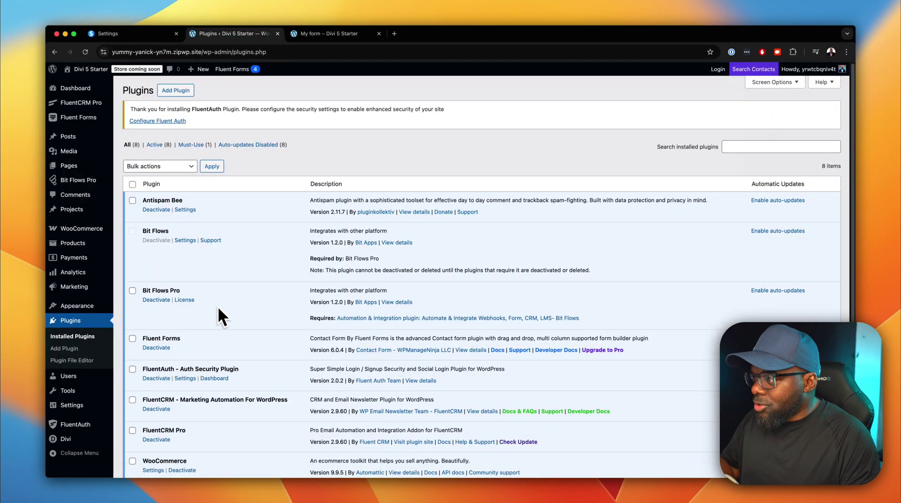
{"action": "scroll", "coordinate": [220, 305], "scroll_direction": "down", "scroll_amount": 1}
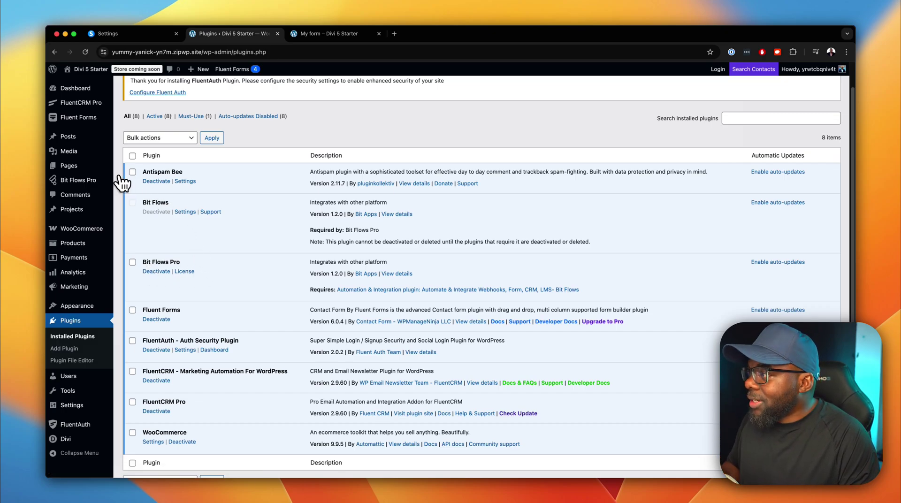
{"action": "mouse_move", "coordinate": [95, 186]}
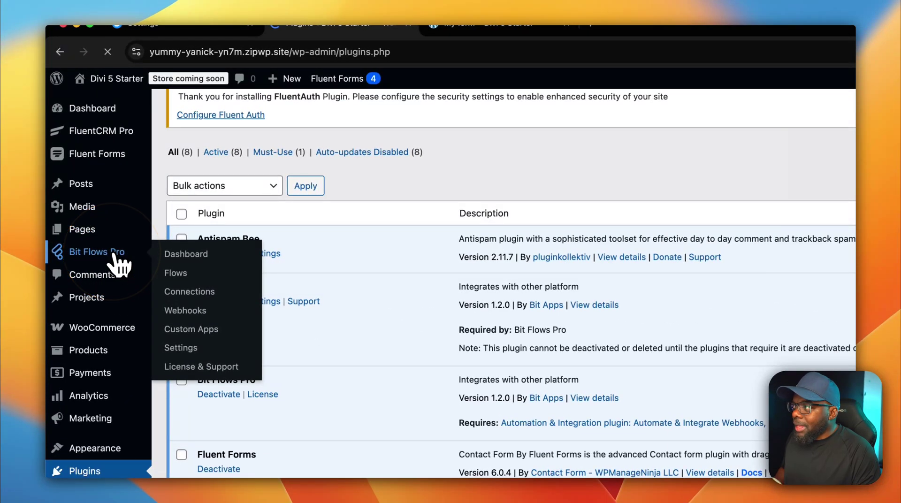
Go through the Bit Flows Pro dashboard and Flows list to the Connections page.
{"action": "left_click", "coordinate": [112, 244]}
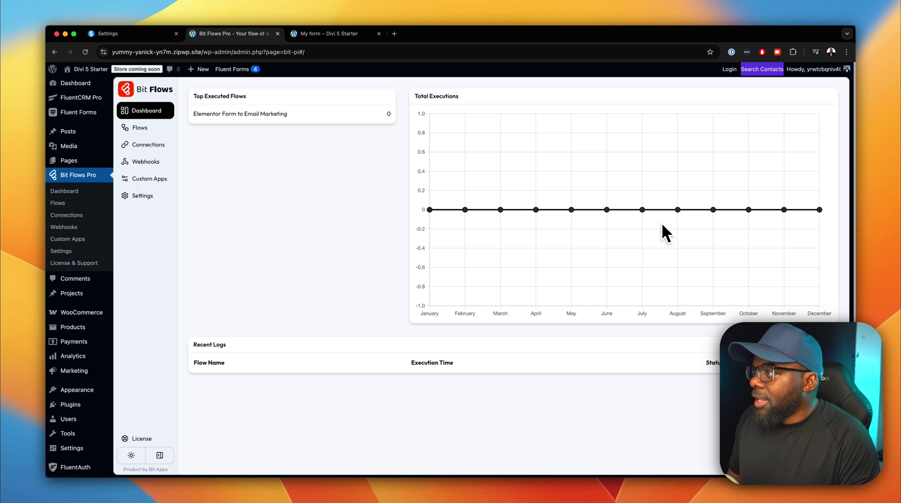
{"action": "left_click", "coordinate": [141, 128]}
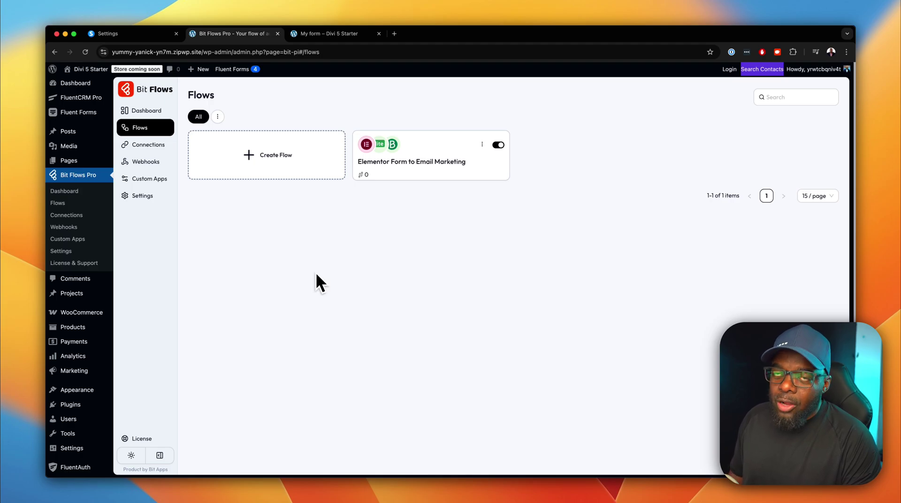
{"action": "left_click", "coordinate": [188, 170]}
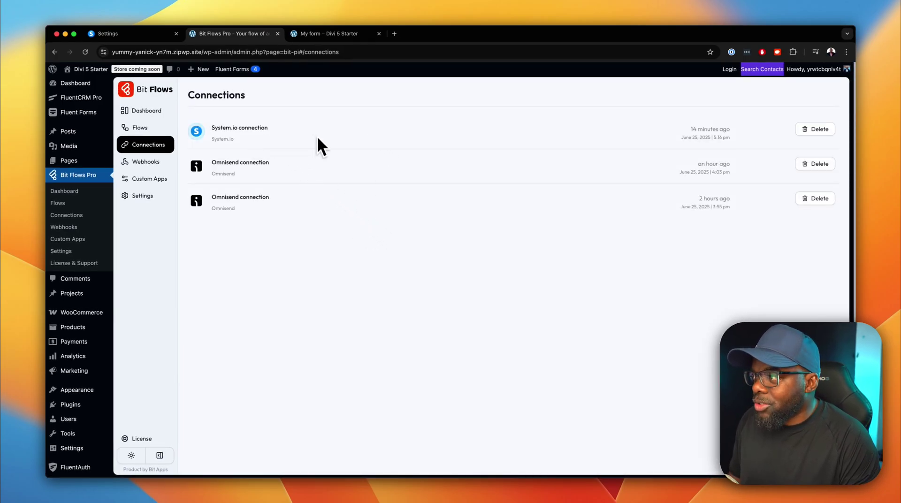
Remove the System.io connection and check the empty Webhooks page.
{"action": "left_click", "coordinate": [811, 129]}
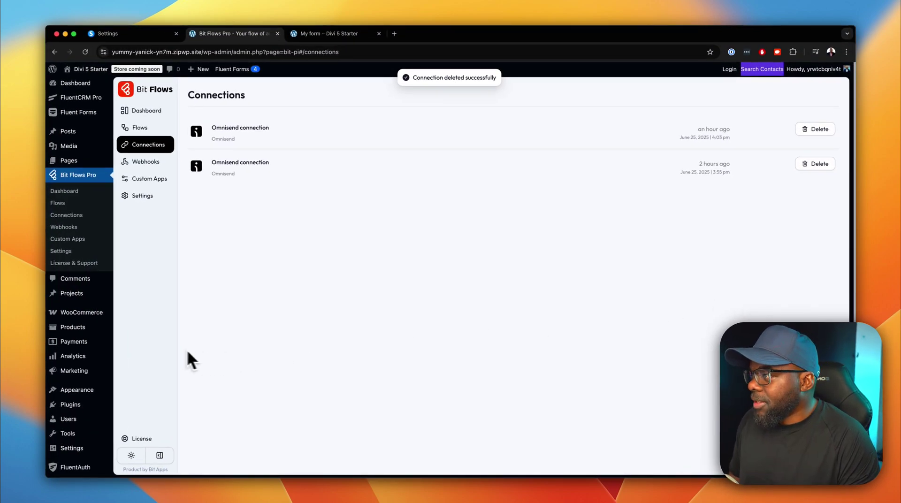
{"action": "left_click", "coordinate": [160, 162]}
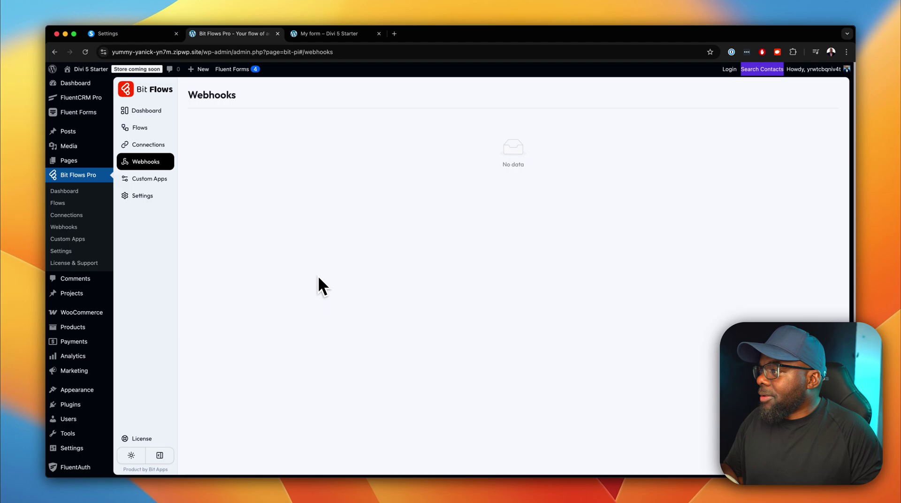
Inspect the 'my app' entry's trigger in the Custom Apps list.
{"action": "left_click", "coordinate": [160, 180]}
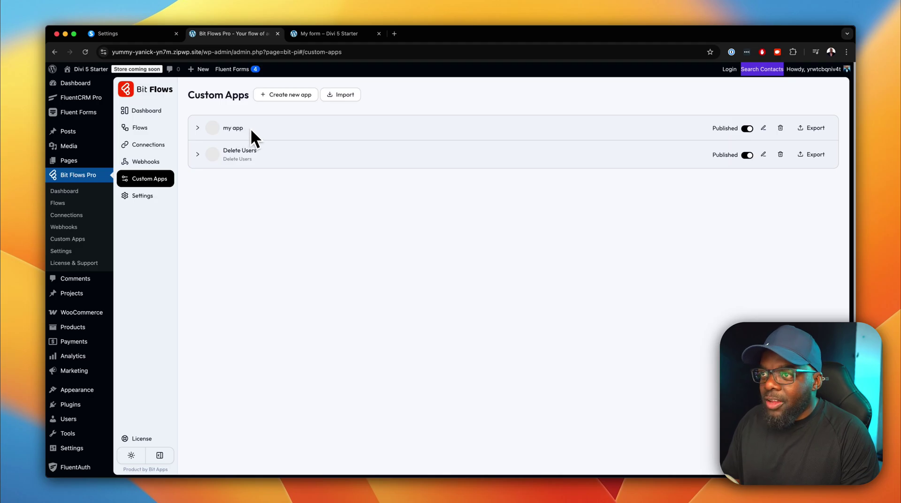
{"action": "left_click", "coordinate": [196, 130]}
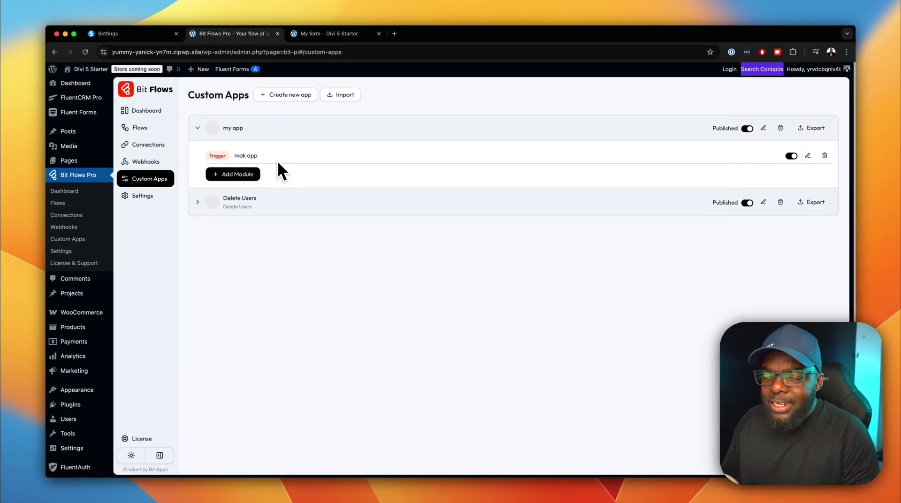
{"action": "left_click", "coordinate": [200, 129]}
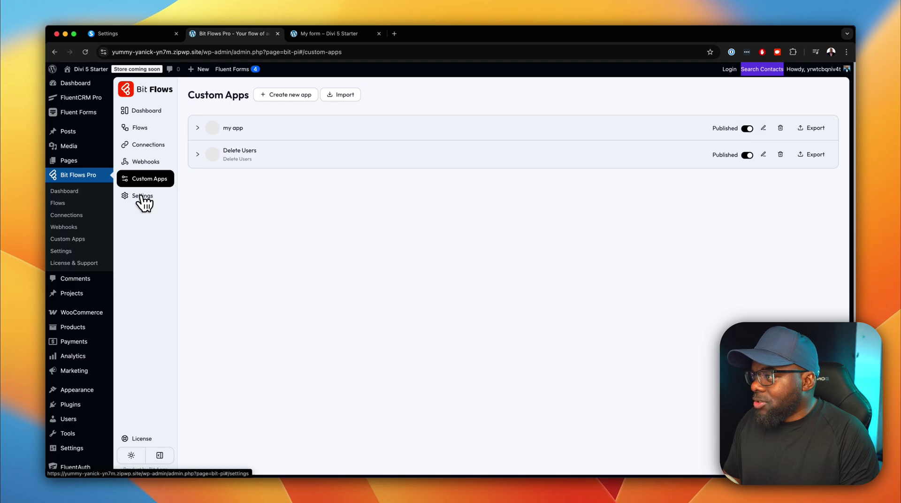
Enable Notification of Failed Tasks in Bit Flows settings and focus the notification email field.
{"action": "left_click", "coordinate": [149, 201]}
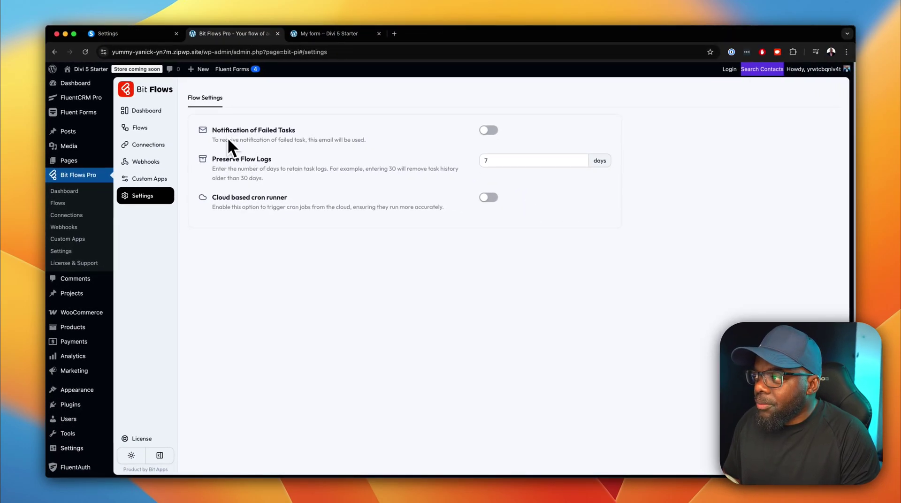
{"action": "left_click", "coordinate": [491, 131]}
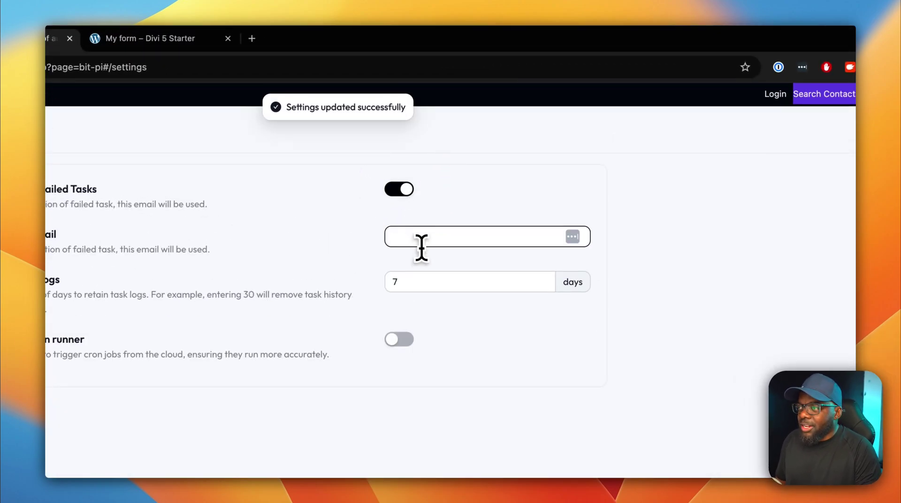
{"action": "left_click", "coordinate": [418, 239]}
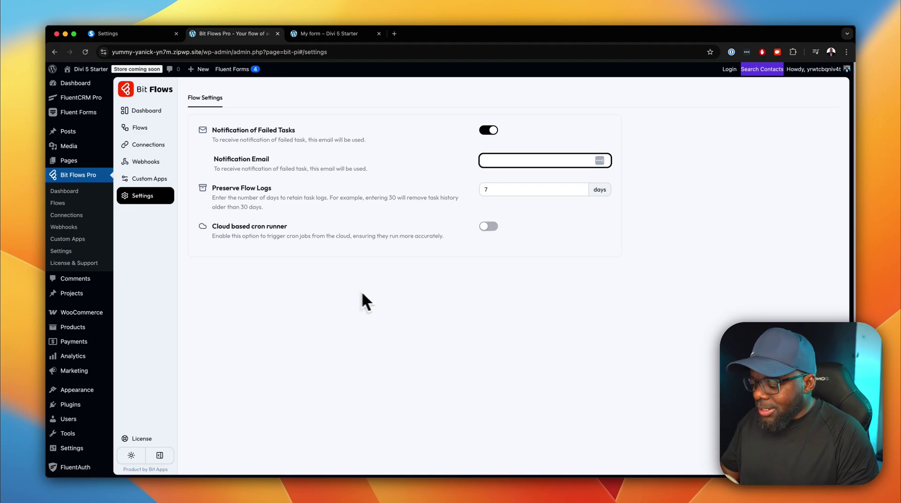
Return to the Flows list containing 'Elementor Form to Email Marketing'.
{"action": "left_click", "coordinate": [169, 129]}
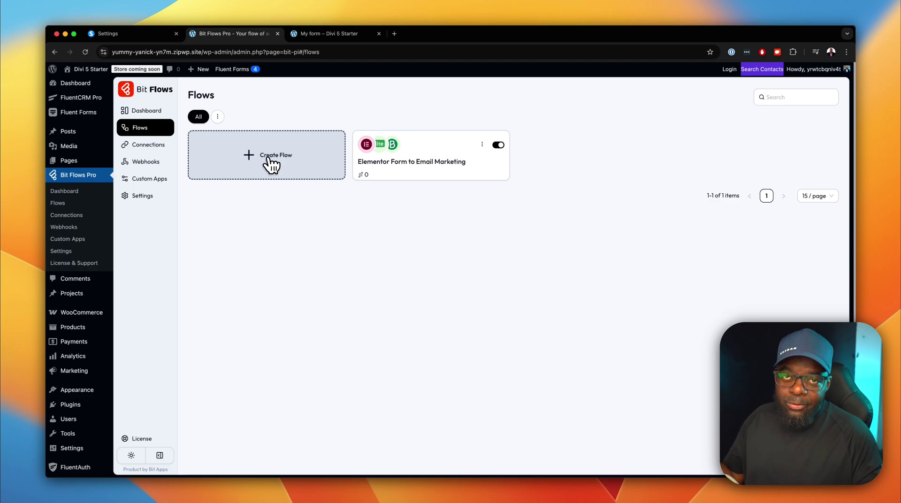
Create a flow titled 'bit flow' from the Blank template.
{"action": "left_click", "coordinate": [269, 160]}
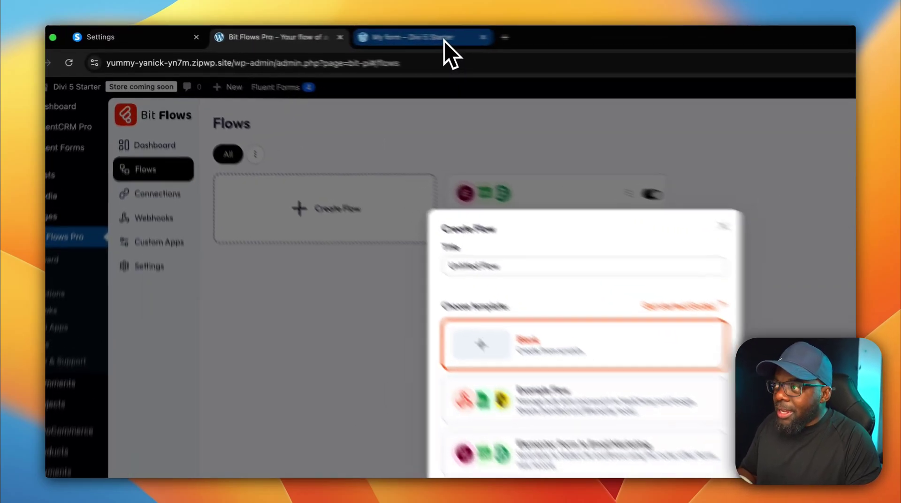
{"action": "left_click", "coordinate": [350, 34]}
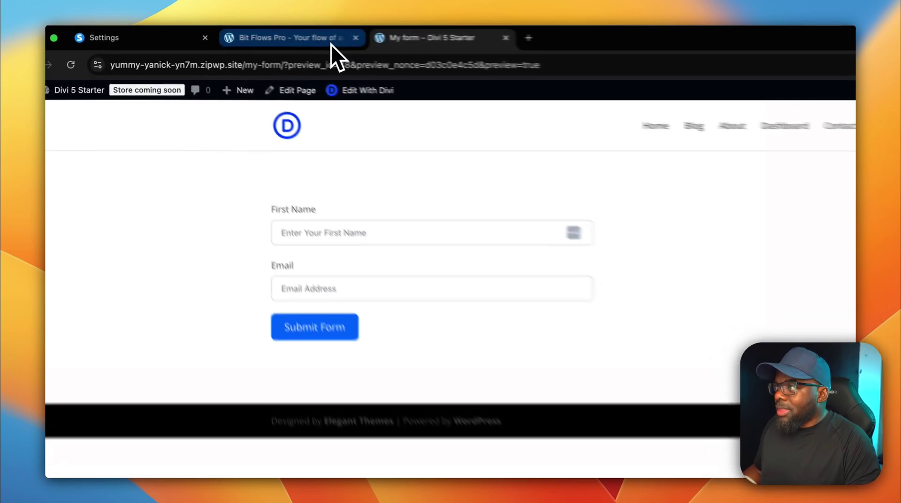
{"action": "left_click", "coordinate": [330, 43]}
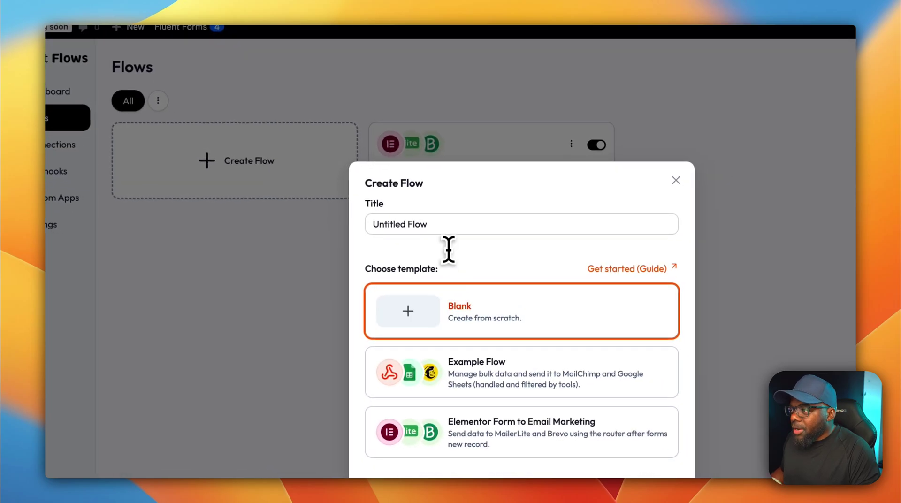
{"action": "triple_click", "coordinate": [450, 226]}
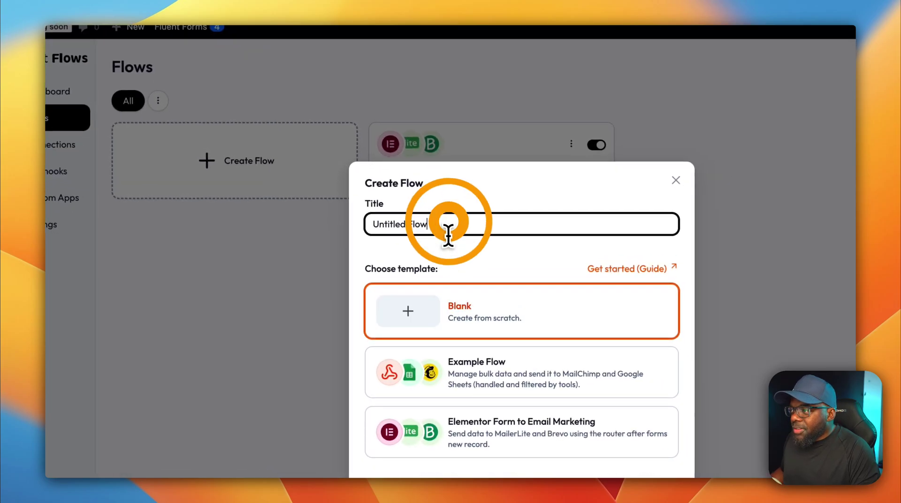
{"action": "type", "text": "bit flow"}
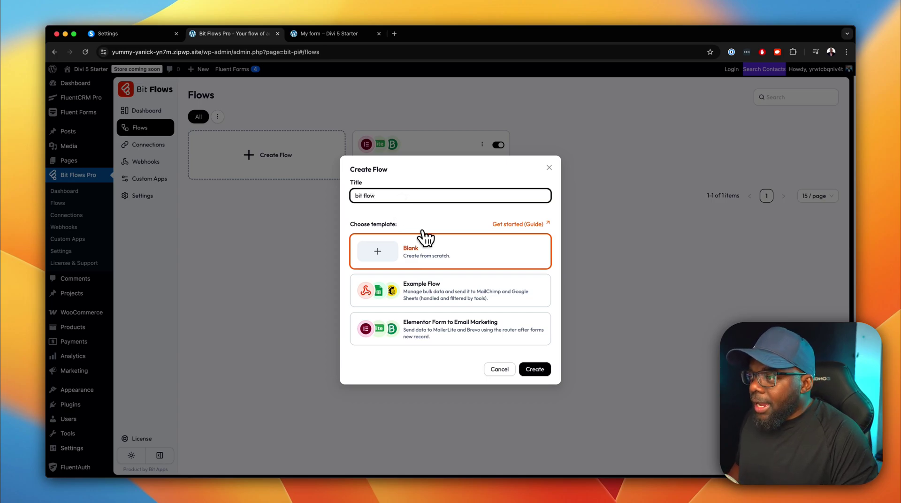
{"action": "left_click", "coordinate": [428, 258]}
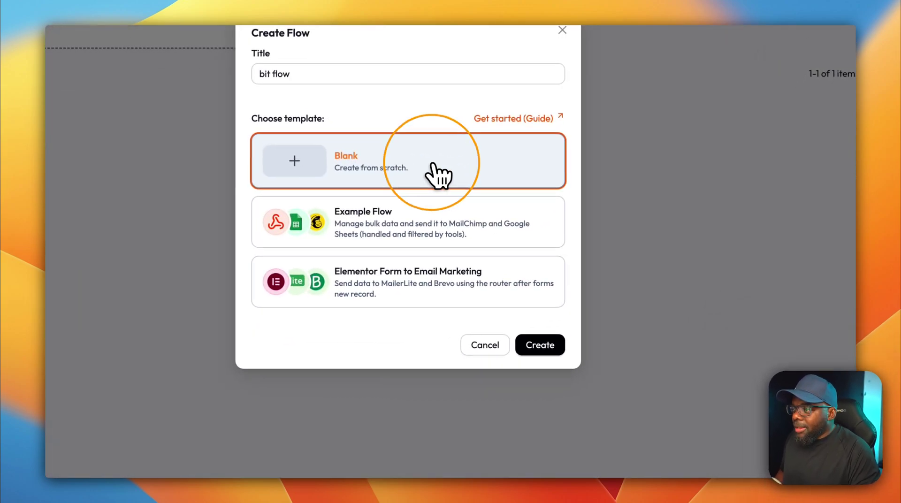
{"action": "left_click", "coordinate": [532, 348]}
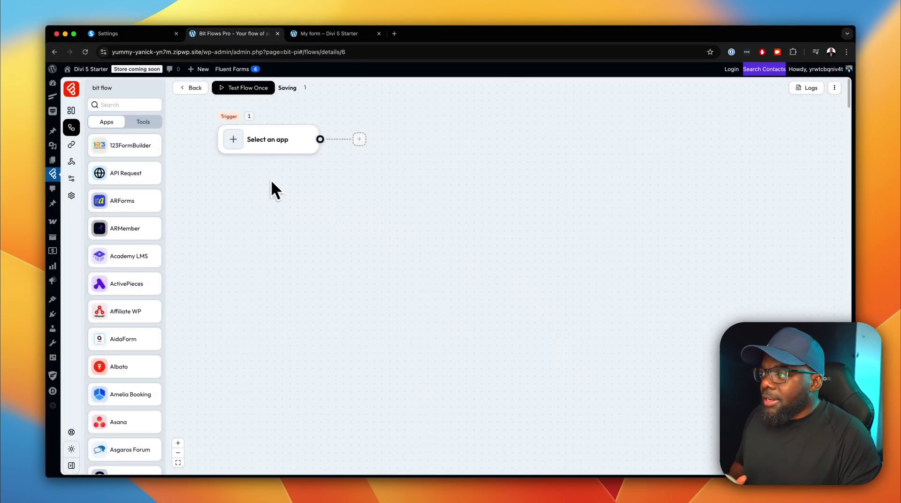
{"action": "left_click", "coordinate": [258, 144]}
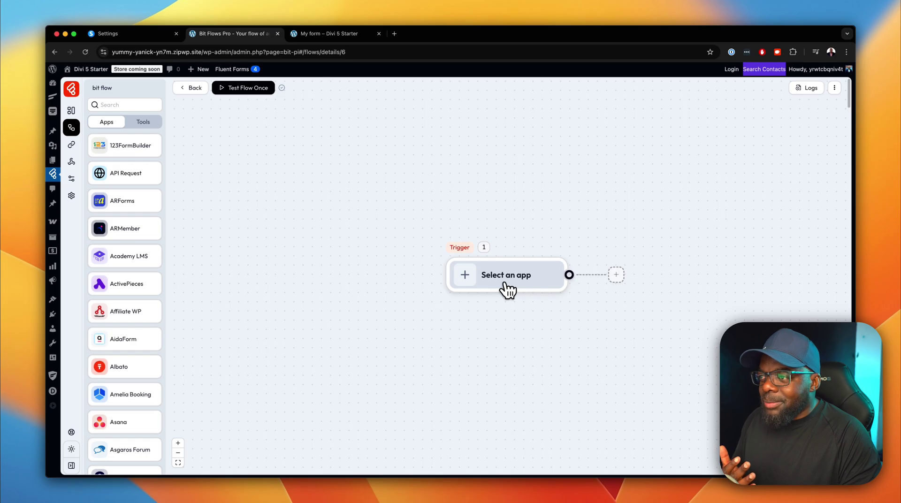
{"action": "left_click_drag", "start_coordinate": [540, 278], "coordinate": [365, 167]}
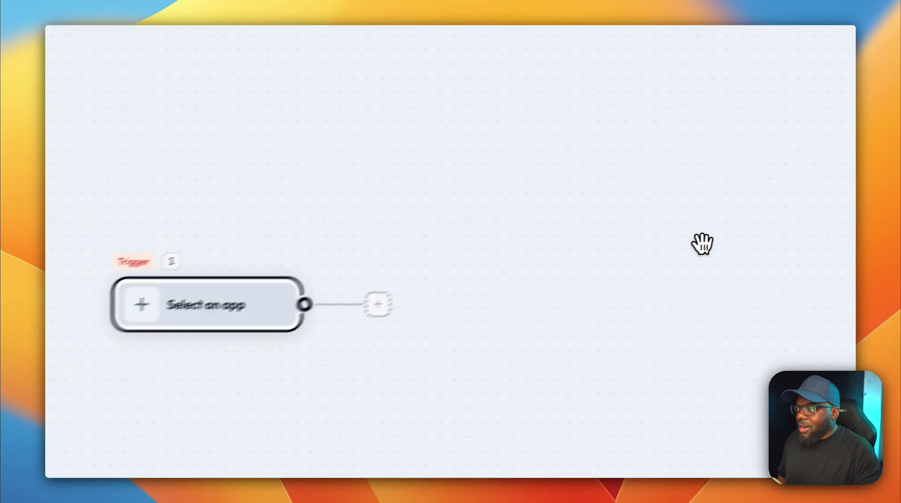
{"action": "left_click", "coordinate": [432, 231]}
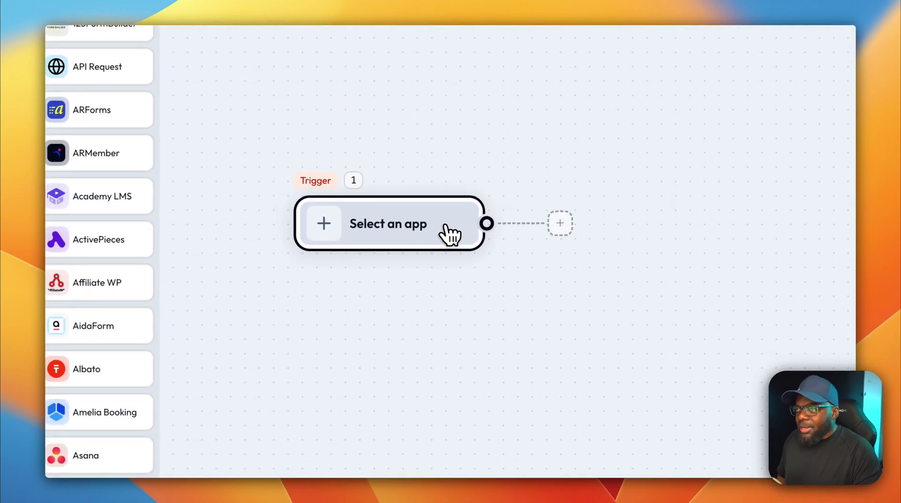
{"action": "left_click", "coordinate": [255, 424]}
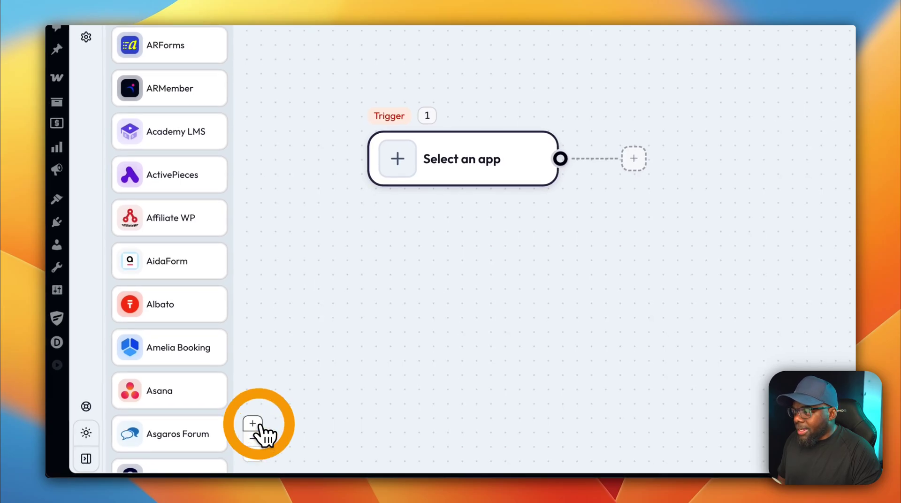
{"action": "left_click", "coordinate": [253, 439]}
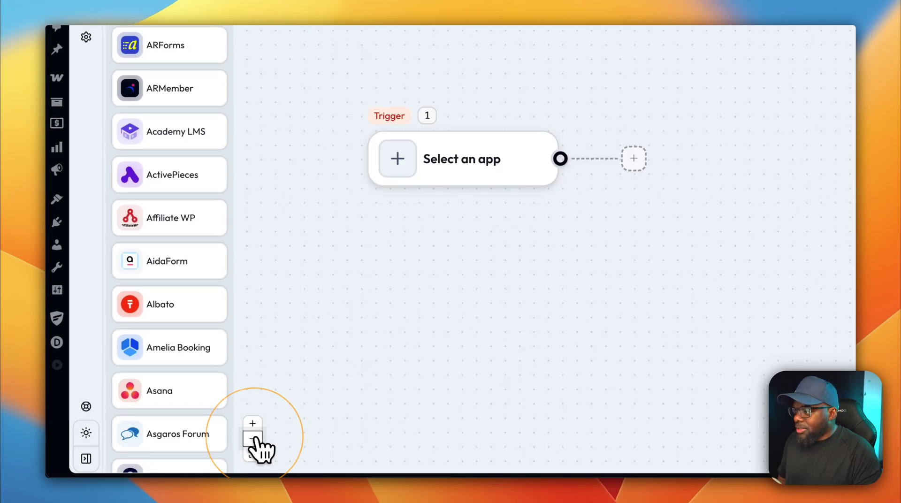
{"action": "left_click", "coordinate": [253, 451]}
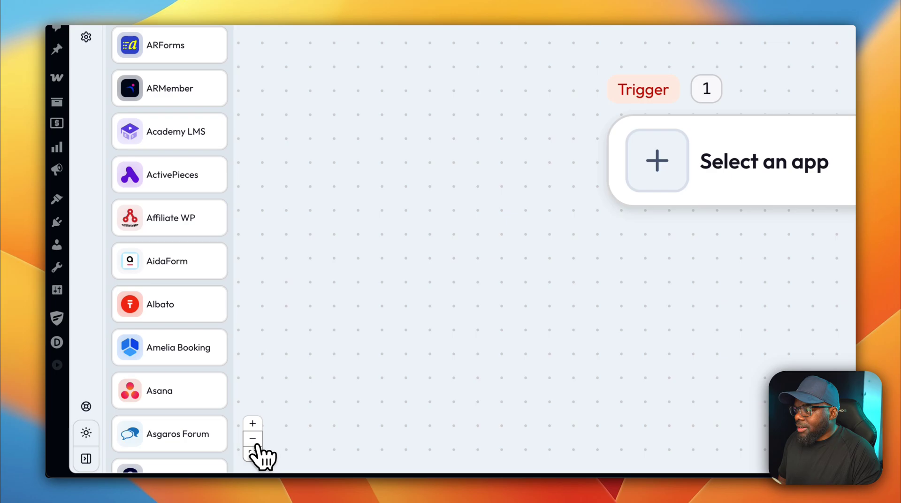
{"action": "left_click", "coordinate": [255, 443]}
{"action": "left_click", "coordinate": [255, 443]}
{"action": "left_click", "coordinate": [255, 443]}
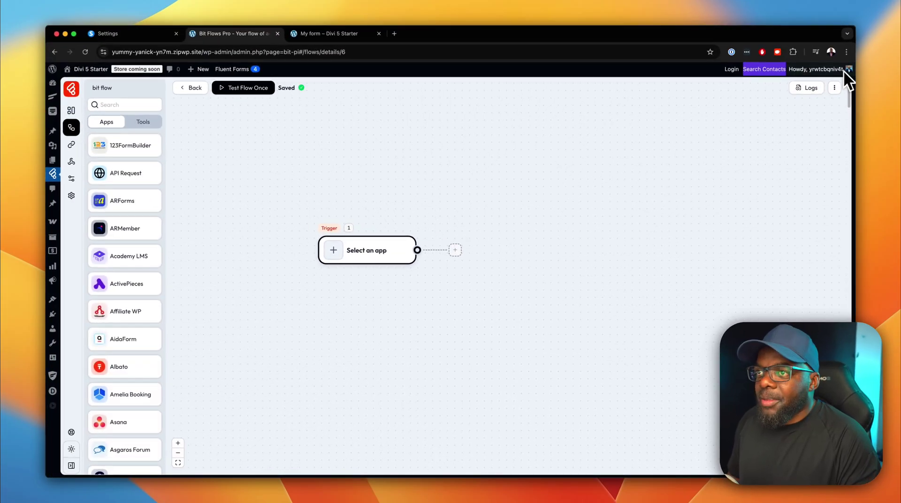
{"action": "mouse_move", "coordinate": [843, 69]}
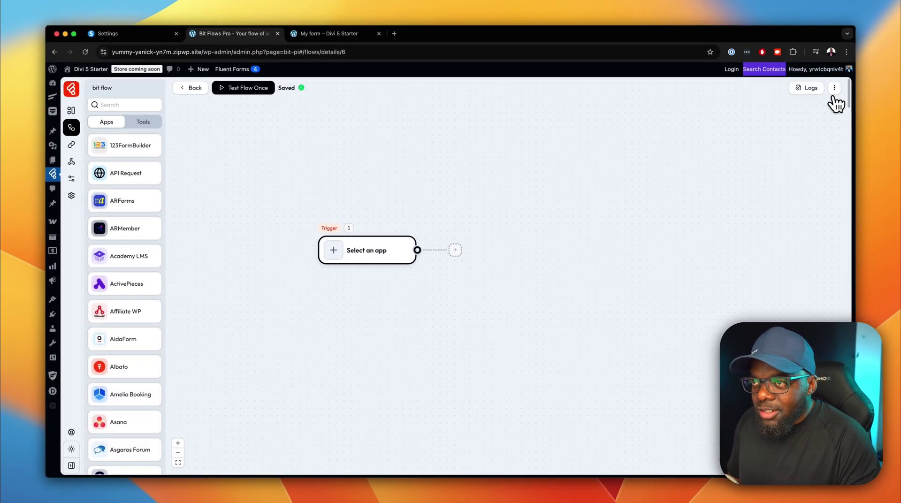
{"action": "left_click", "coordinate": [834, 87]}
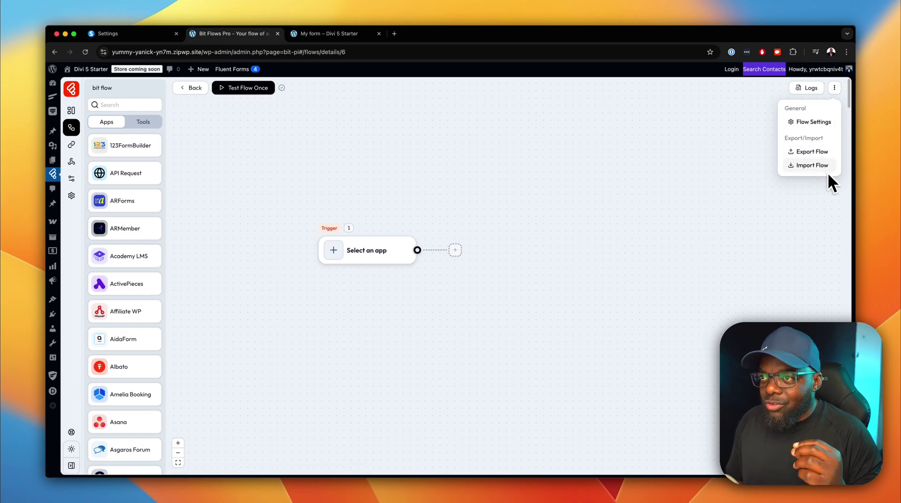
{"action": "left_click", "coordinate": [795, 190]}
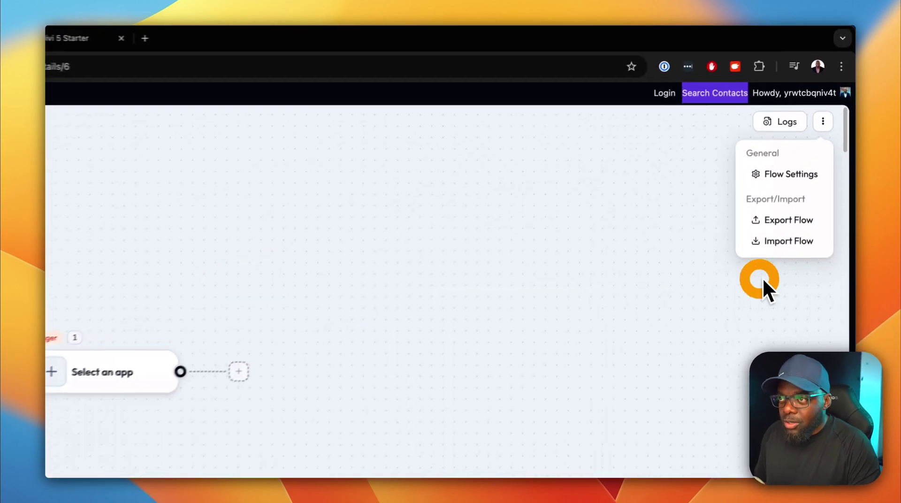
{"action": "mouse_move", "coordinate": [817, 72]}
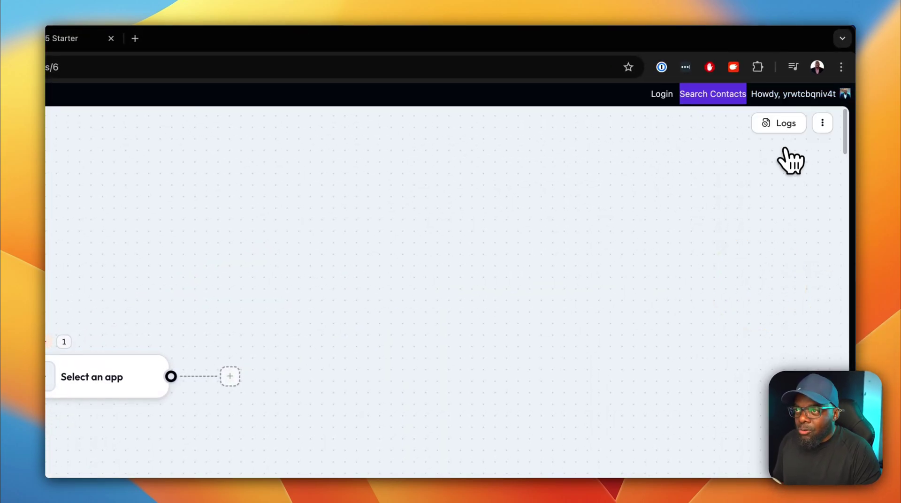
{"action": "left_click", "coordinate": [787, 127]}
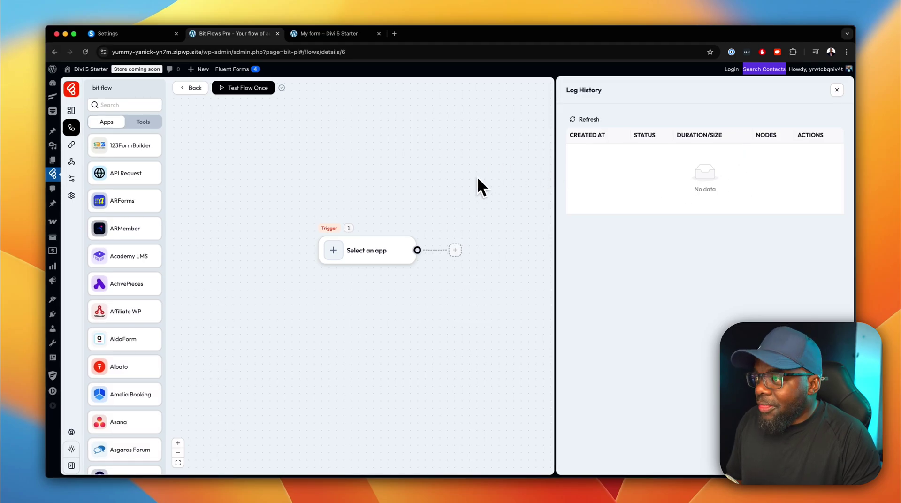
{"action": "left_click", "coordinate": [587, 119]}
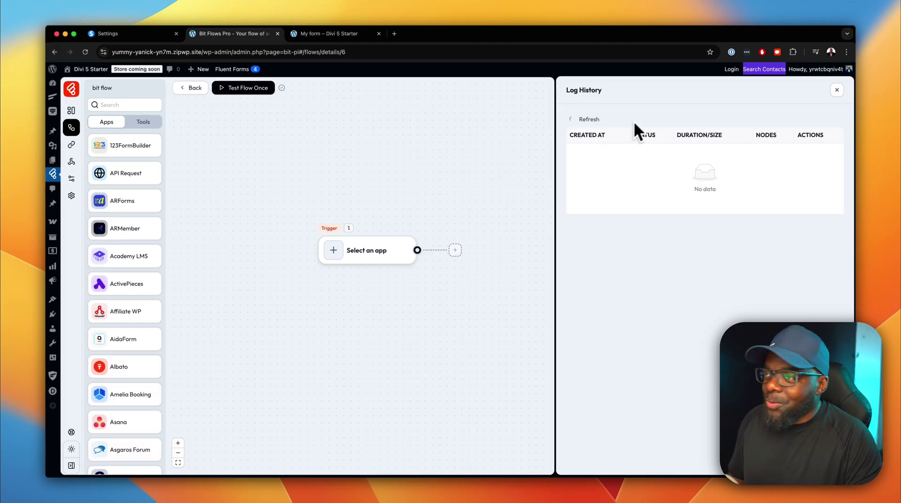
{"action": "left_click", "coordinate": [837, 89]}
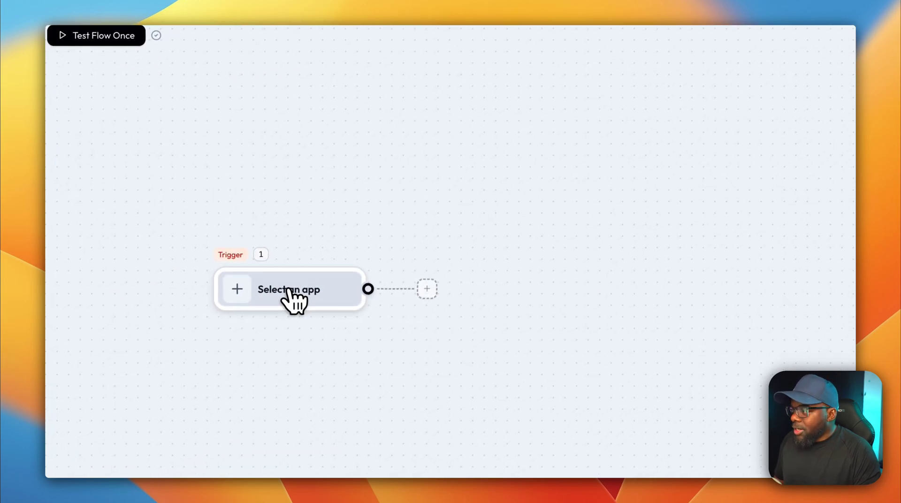
Make Fluent Forms 'Submission Inserted' the flow trigger, finding the app by searching 'flu'.
{"action": "left_click", "coordinate": [288, 293]}
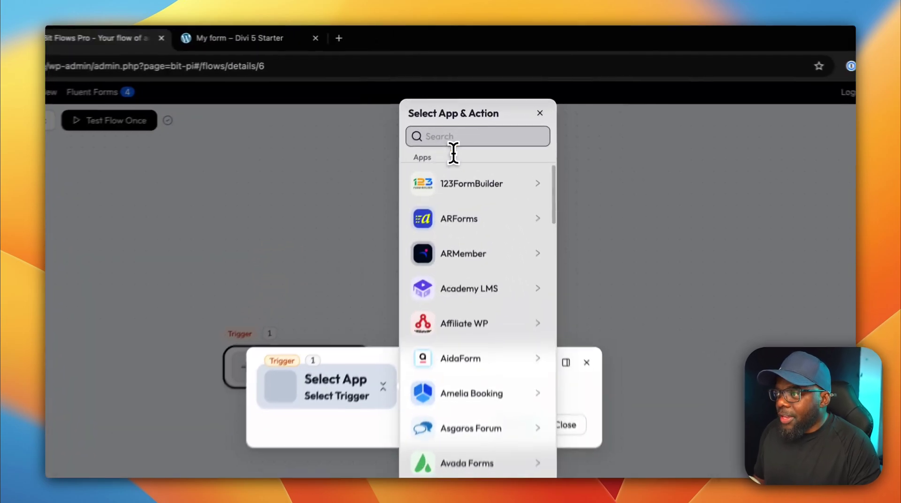
{"action": "left_click", "coordinate": [471, 99]}
{"action": "type", "text": "flu"}
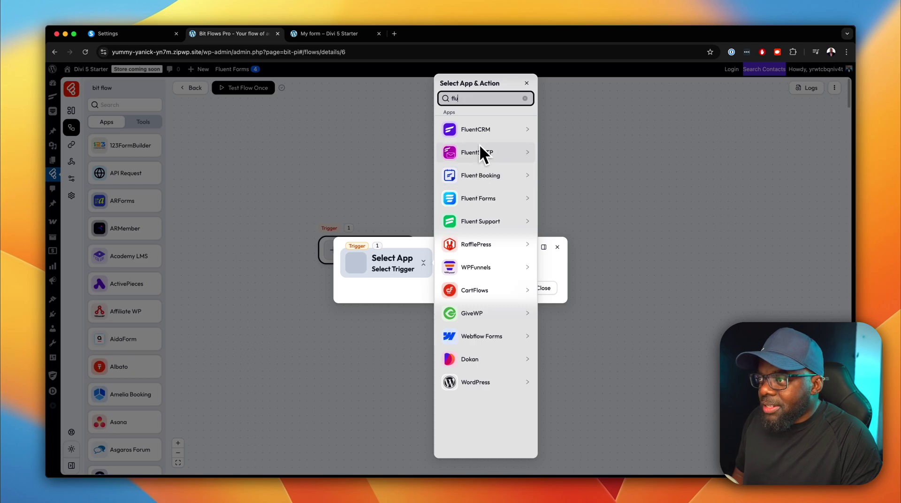
{"action": "left_click", "coordinate": [478, 198]}
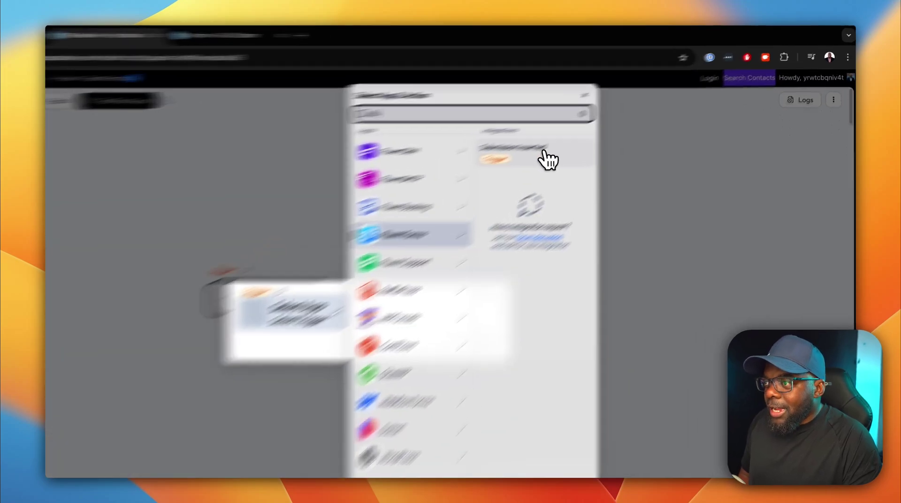
{"action": "left_click", "coordinate": [546, 154]}
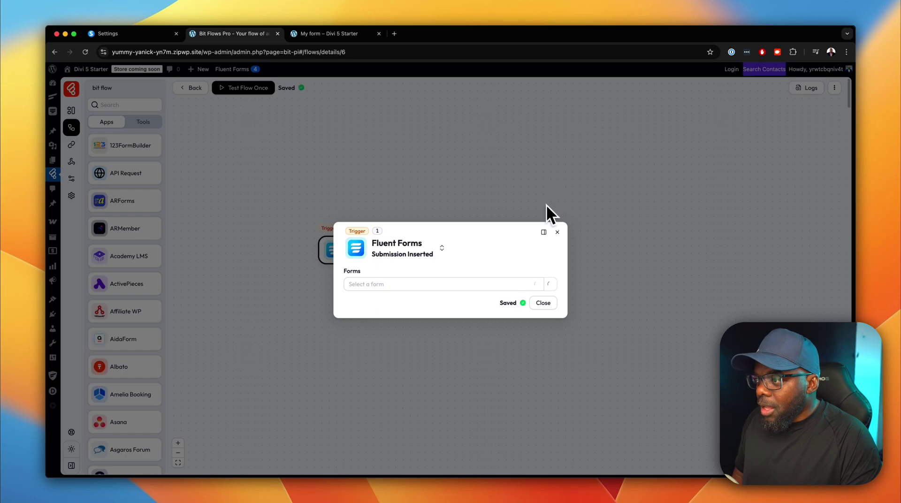
Refetch the forms, point the trigger at 'Flow Form', and listen for a test response.
{"action": "left_click", "coordinate": [550, 284]}
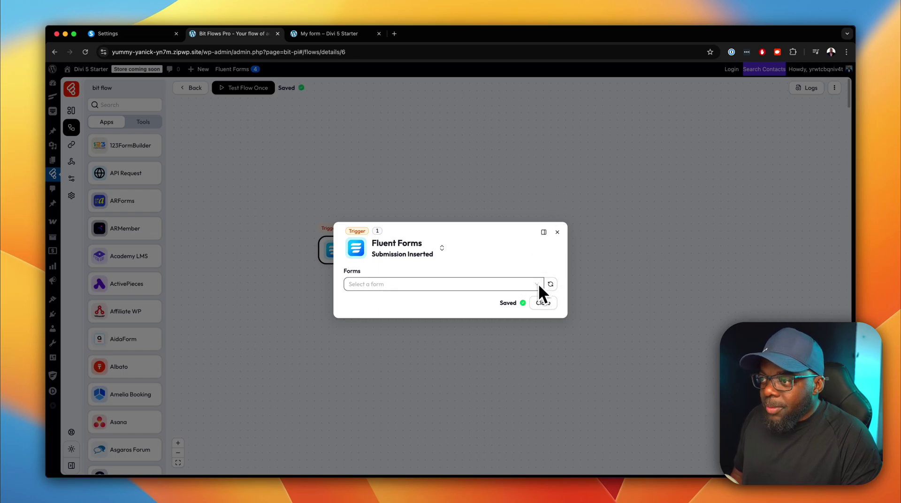
{"action": "left_click", "coordinate": [550, 284]}
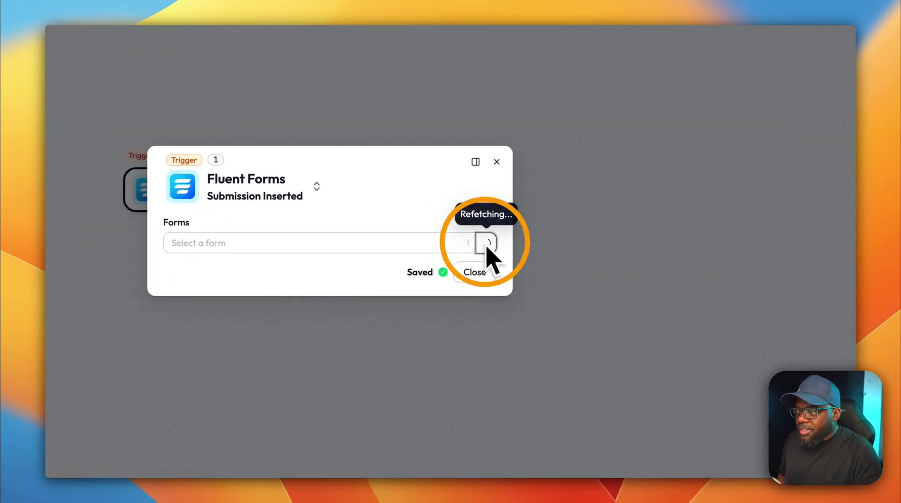
{"action": "left_click", "coordinate": [463, 242]}
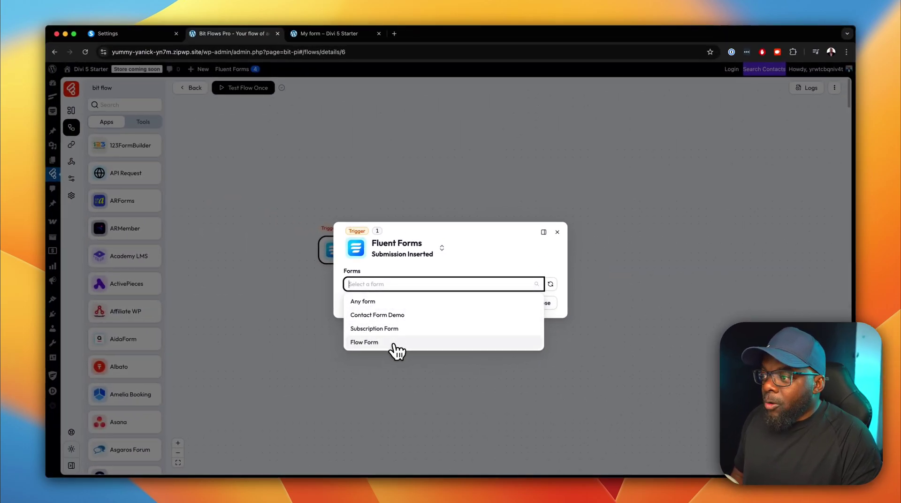
{"action": "left_click", "coordinate": [393, 347]}
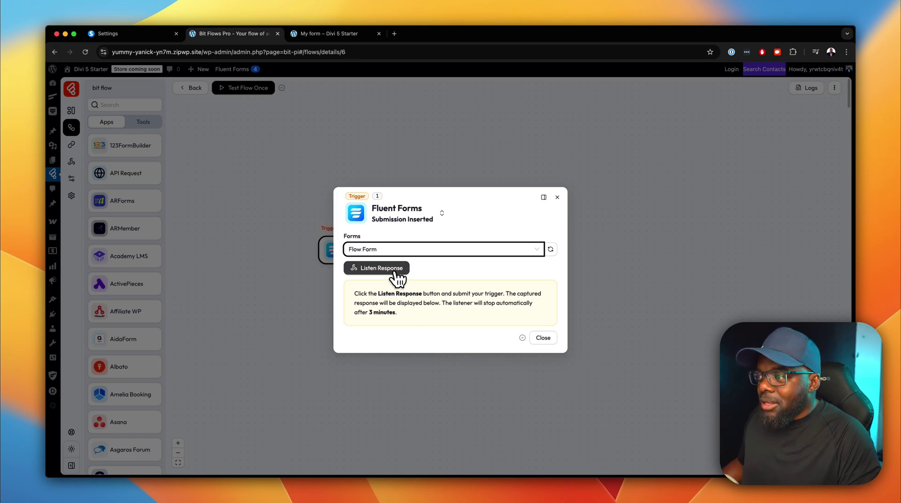
{"action": "left_click", "coordinate": [394, 273]}
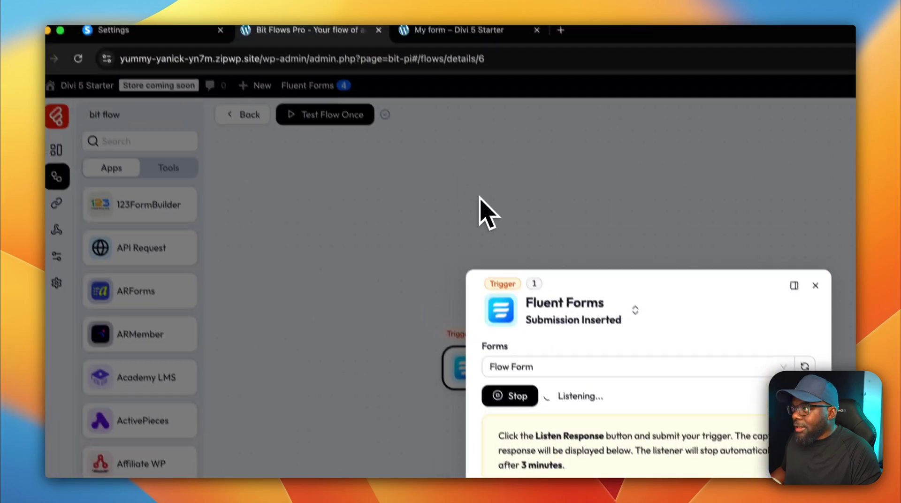
Enter a test first name and email address in the live form.
{"action": "left_click", "coordinate": [496, 45]}
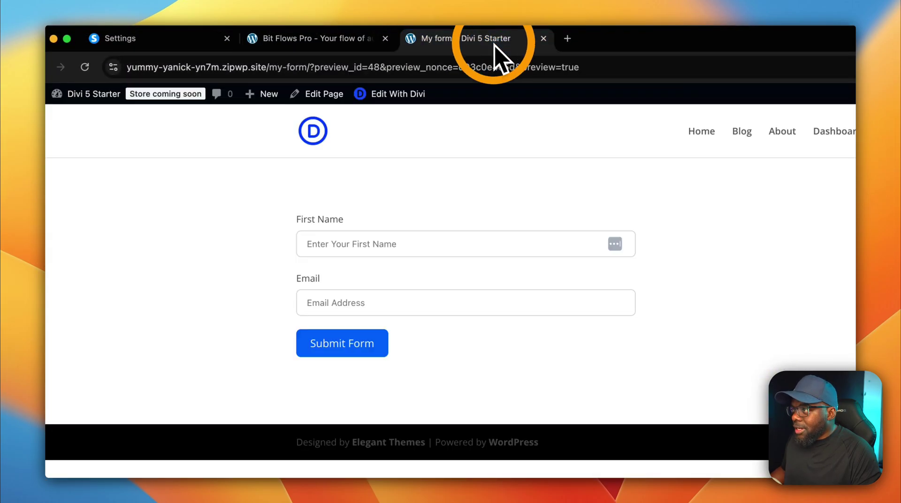
{"action": "left_click", "coordinate": [412, 243]}
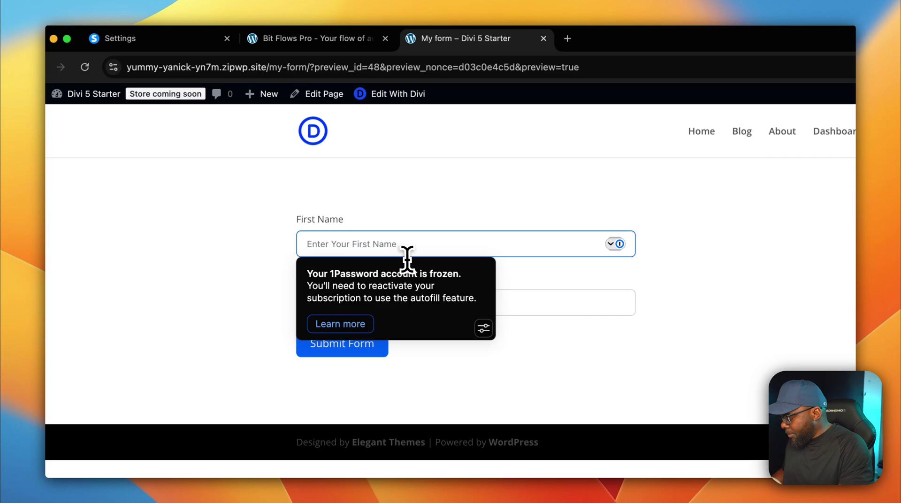
{"action": "type", "text": "mak"}
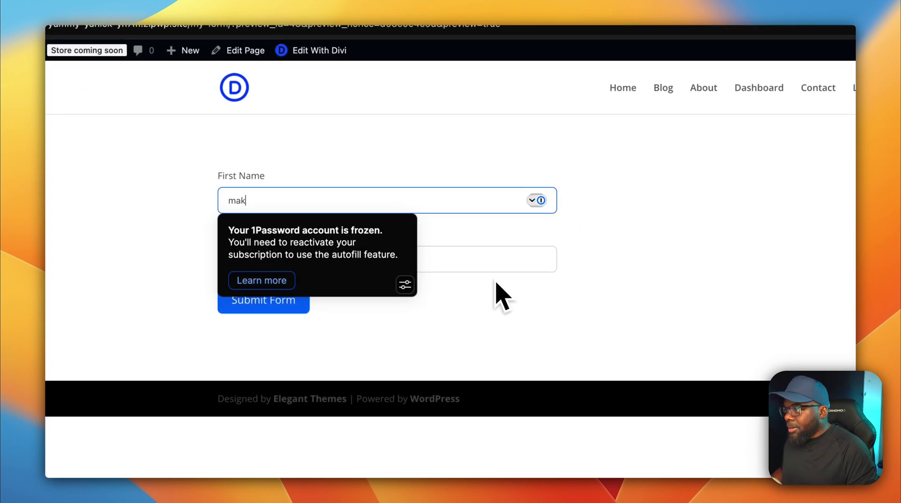
{"action": "left_click", "coordinate": [576, 313]}
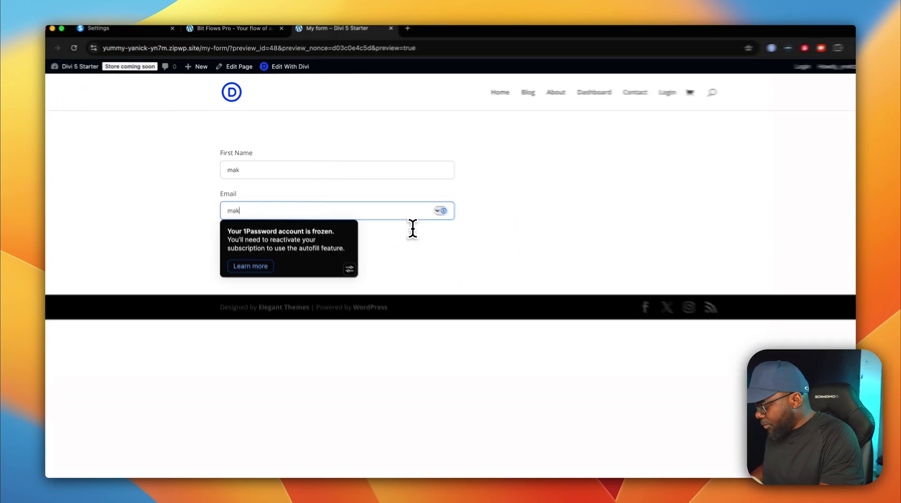
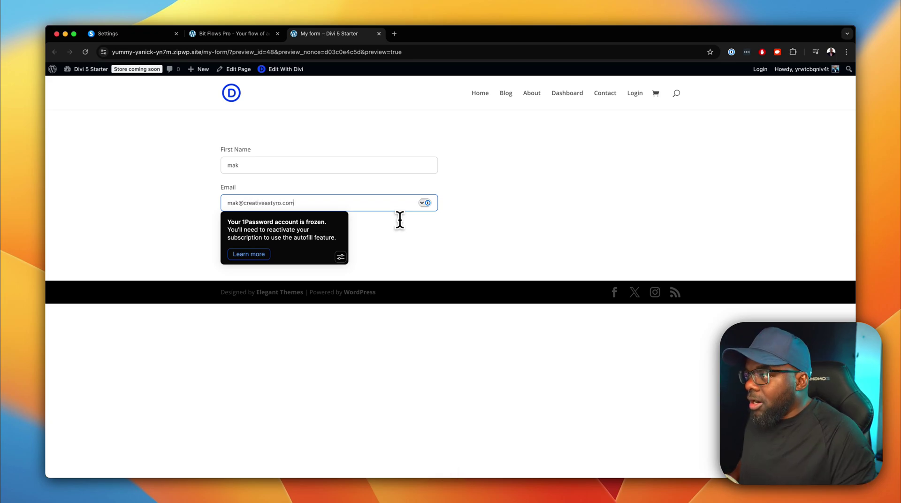
Fix a stray letter in the email, submit the form, and return to the flow editor.
{"action": "left_click", "coordinate": [276, 203]}
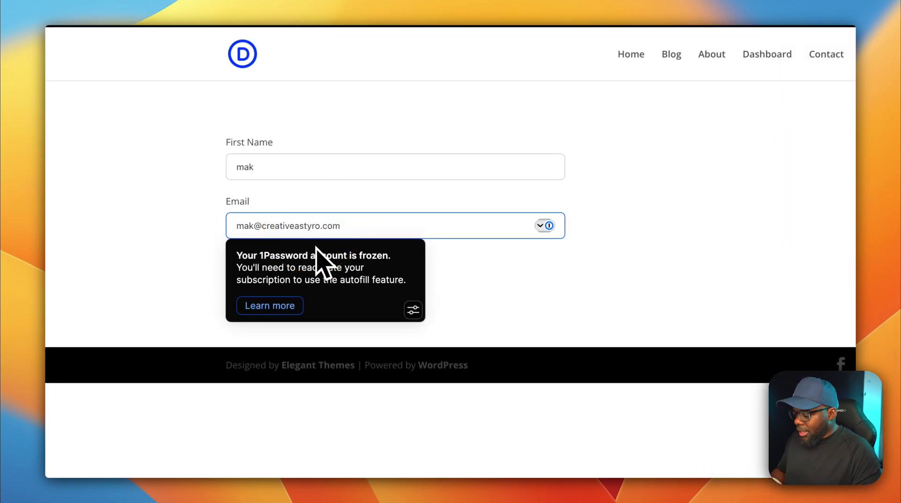
{"action": "key", "text": "BackSpace"}
{"action": "left_click", "coordinate": [602, 229]}
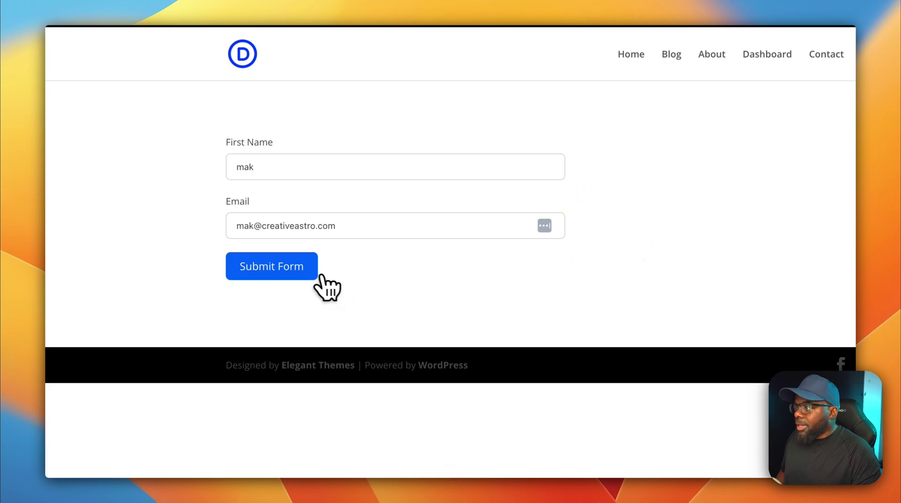
{"action": "left_click", "coordinate": [295, 266]}
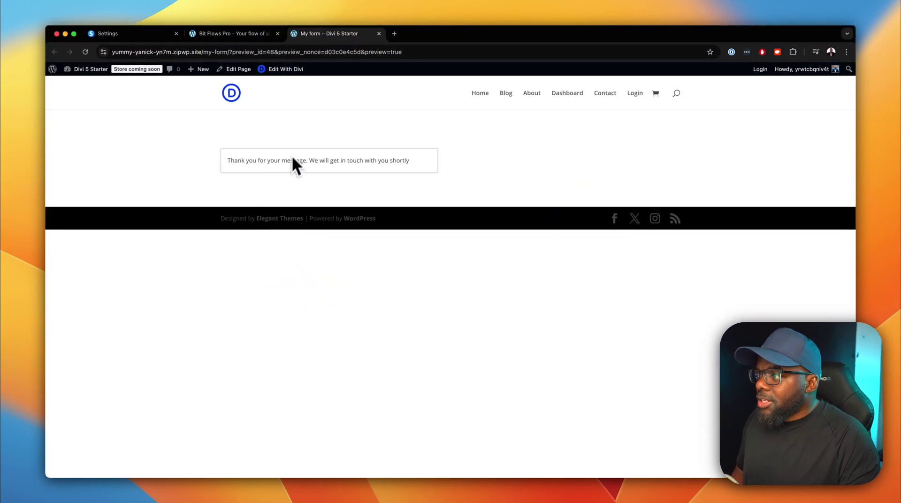
{"action": "left_click", "coordinate": [237, 34]}
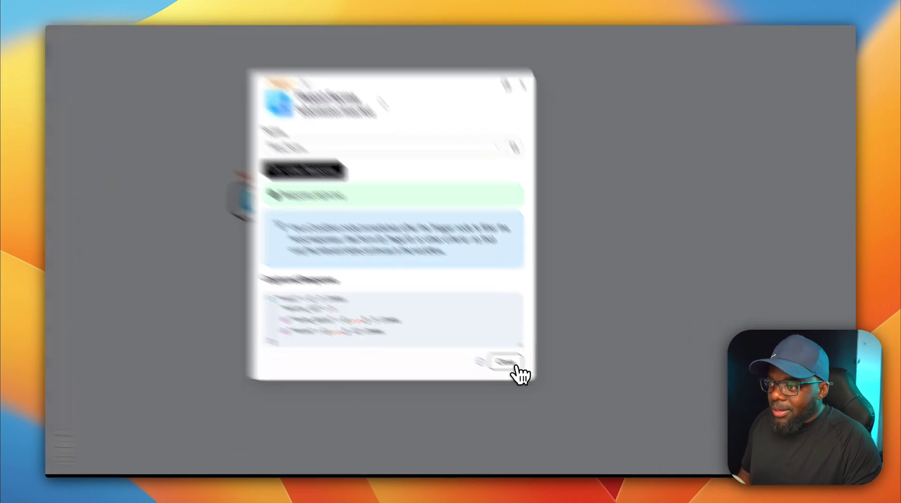
Close the captured response details and add an empty Action step after the Fluent Forms trigger.
{"action": "left_click", "coordinate": [543, 383]}
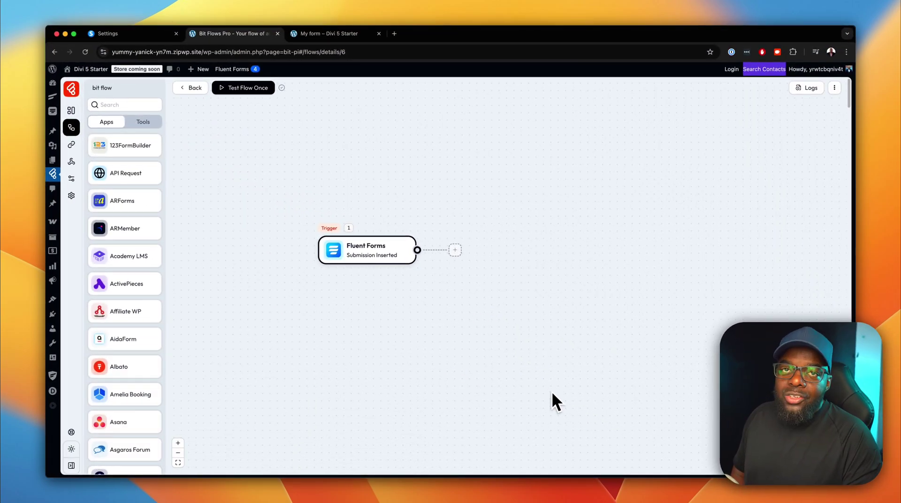
{"action": "left_click", "coordinate": [456, 250]}
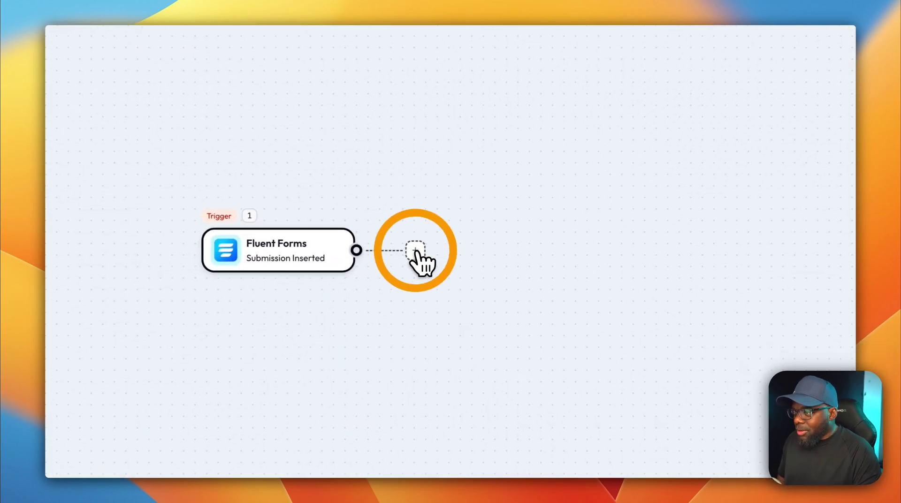
{"action": "left_click", "coordinate": [449, 249]}
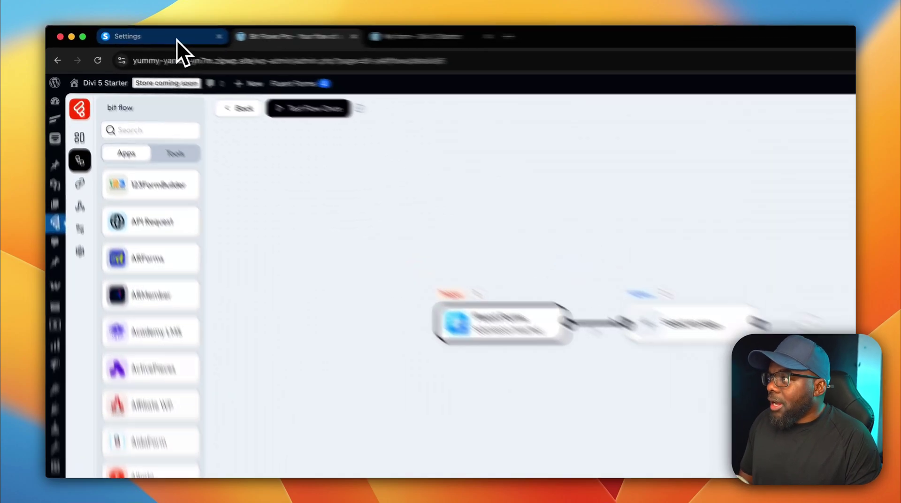
Go to Systeme.io account Settings and view the empty Public API keys list.
{"action": "left_click", "coordinate": [177, 41]}
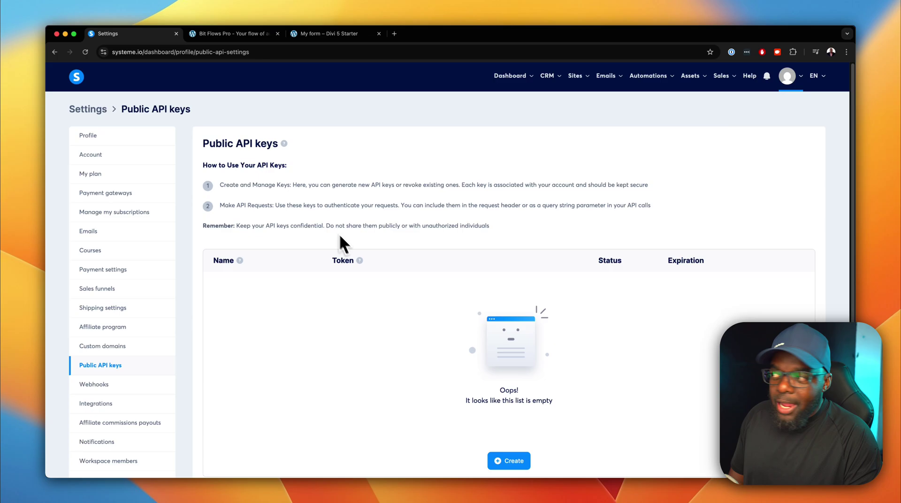
{"action": "left_click", "coordinate": [797, 77]}
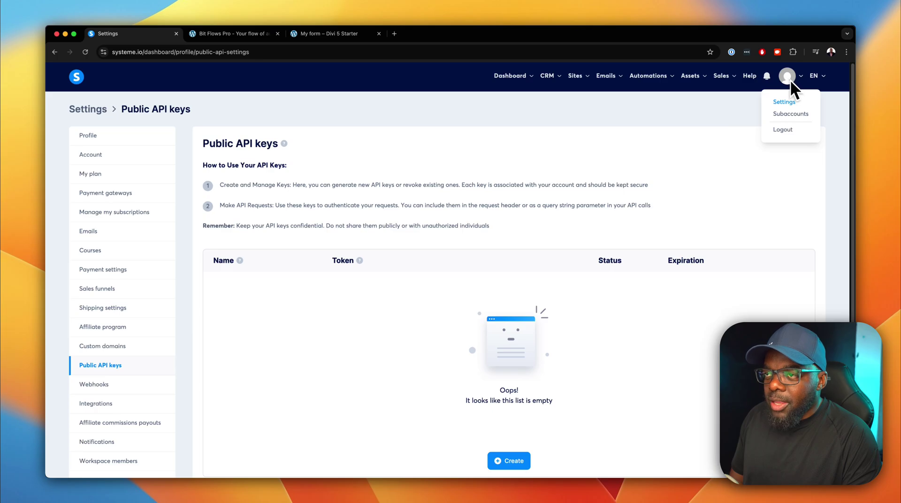
{"action": "left_click", "coordinate": [785, 102]}
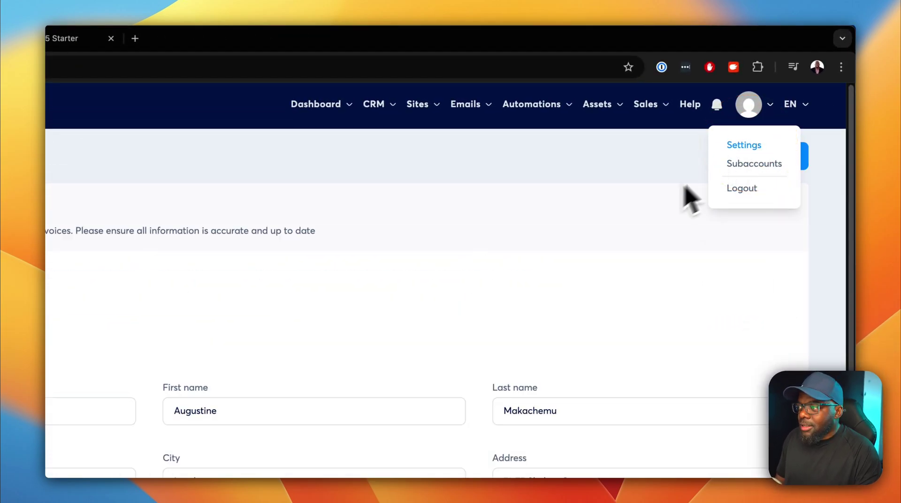
{"action": "scroll", "coordinate": [469, 288], "scroll_direction": "down", "scroll_amount": 2}
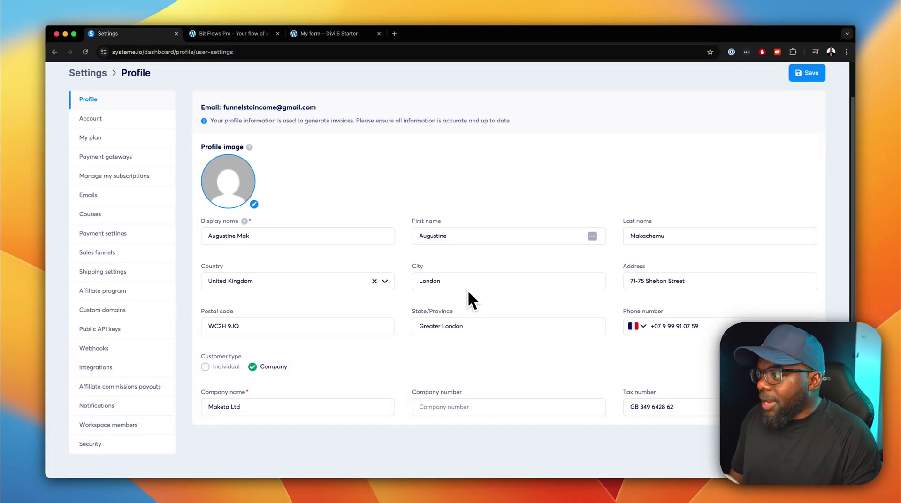
{"action": "left_click", "coordinate": [105, 330]}
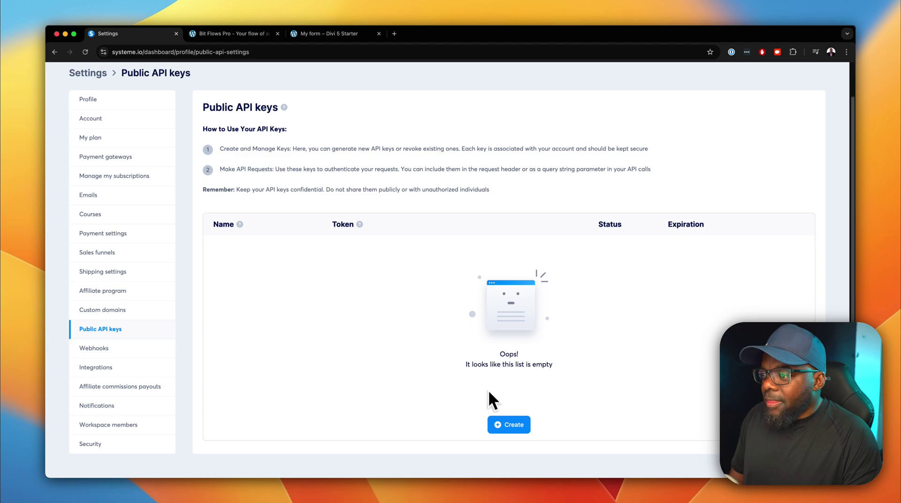
Create a public API key named 'bit flow api' expiring July 27, 2025.
{"action": "left_click", "coordinate": [512, 425]}
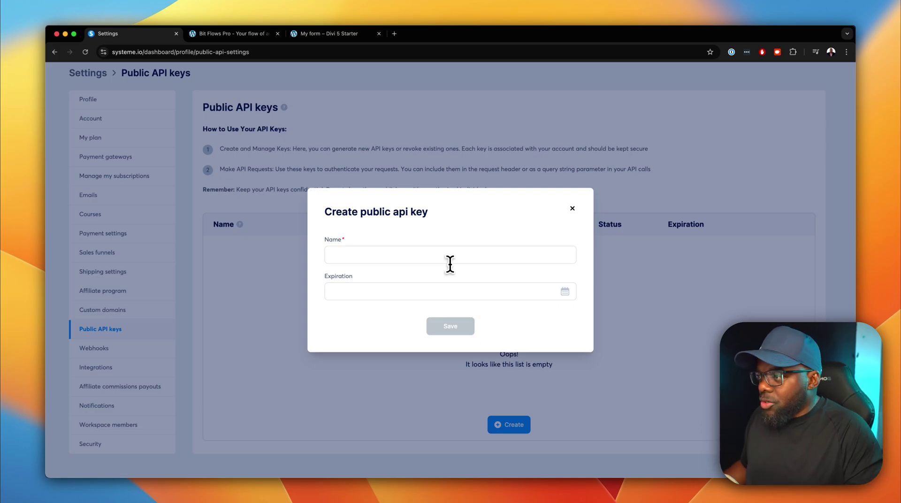
{"action": "left_click", "coordinate": [450, 263]}
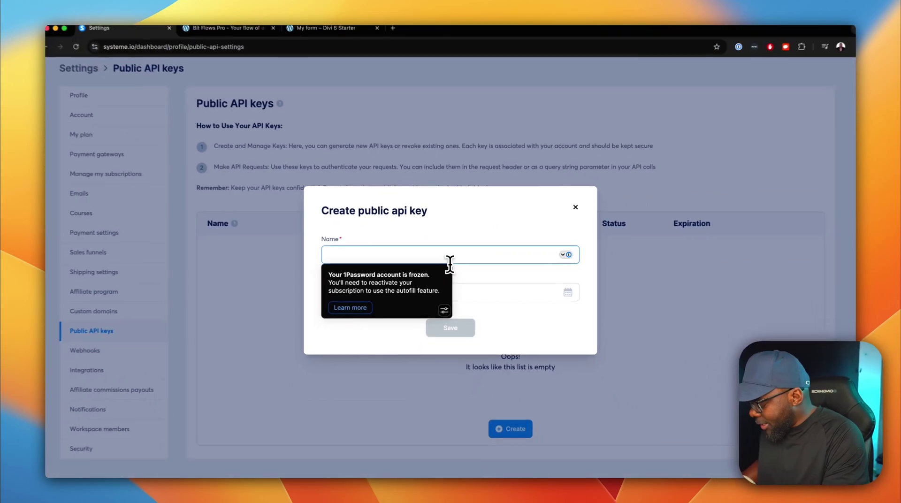
{"action": "type", "text": "bit flow api"}
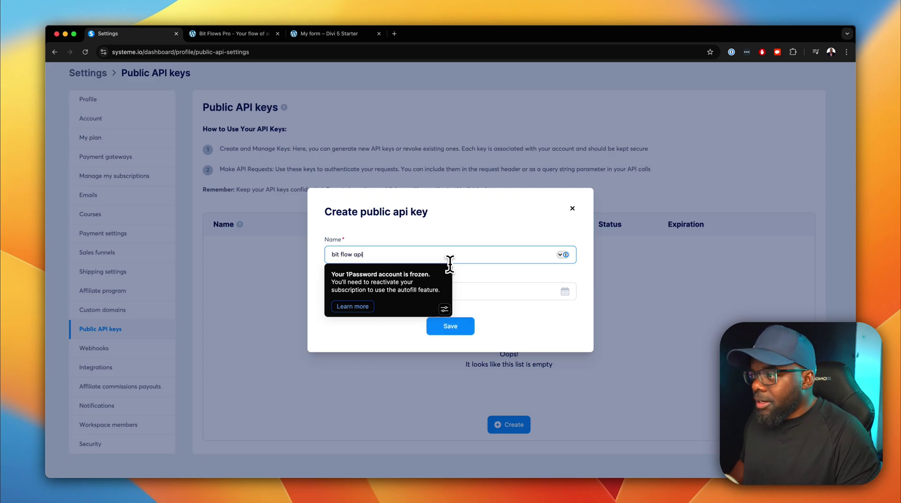
{"action": "left_click", "coordinate": [520, 327]}
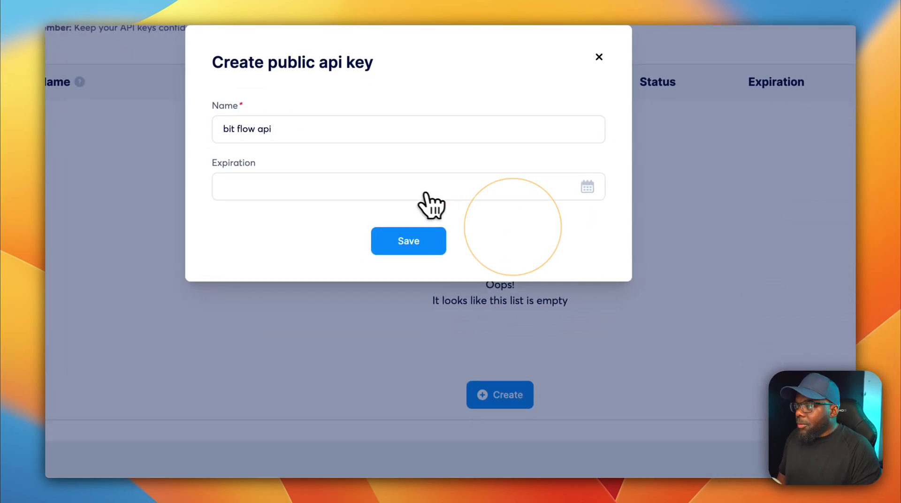
{"action": "left_click", "coordinate": [392, 193]}
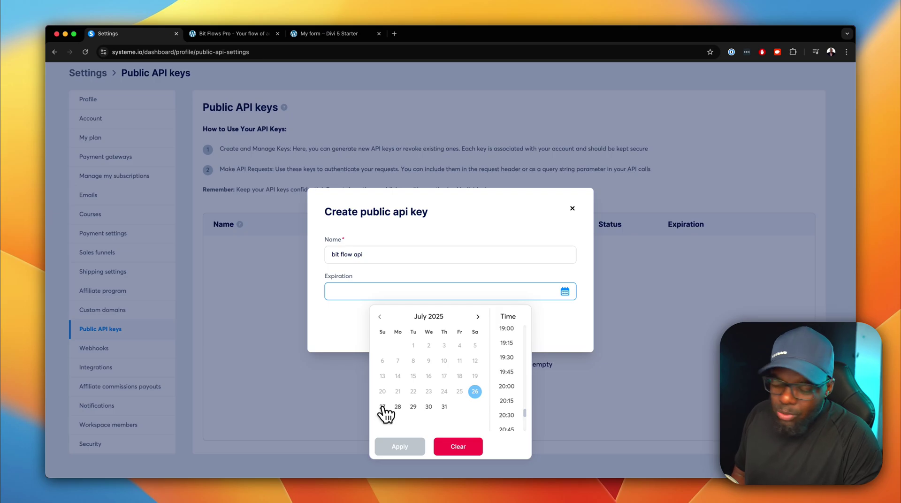
{"action": "left_click", "coordinate": [384, 408]}
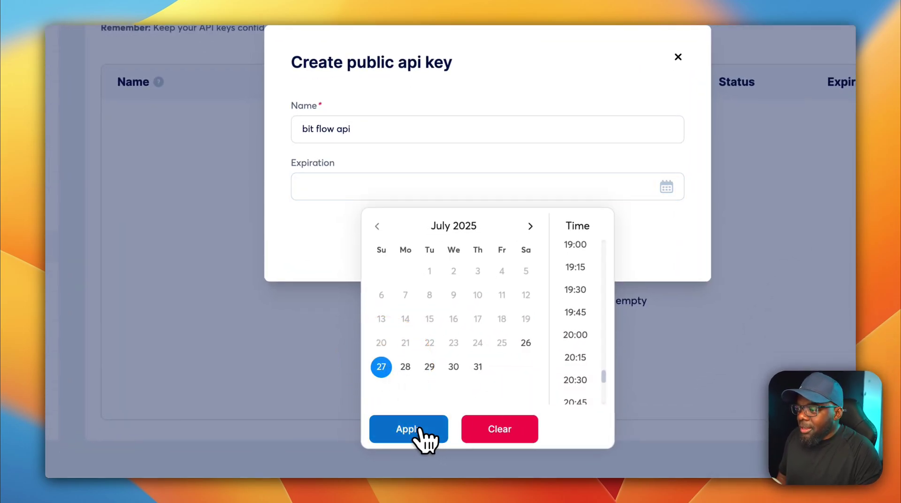
{"action": "left_click", "coordinate": [418, 428]}
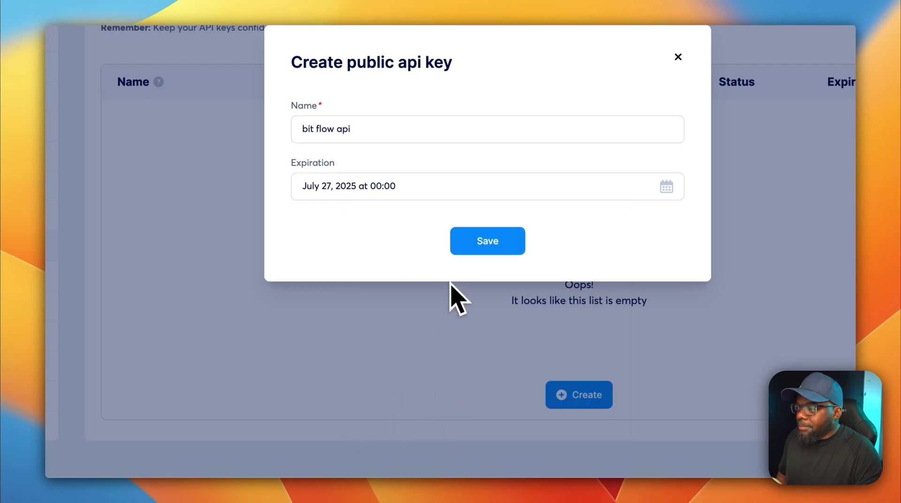
{"action": "left_click", "coordinate": [484, 242]}
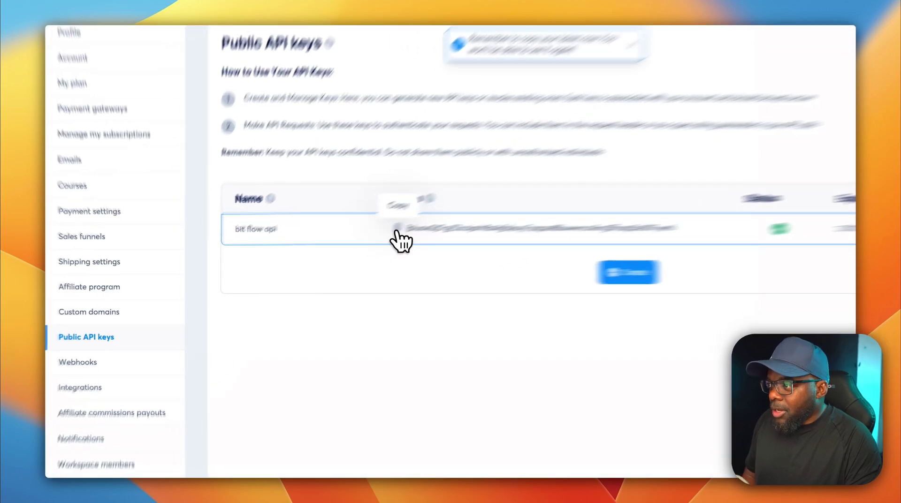
Copy the new key's API token to the clipboard.
{"action": "left_click", "coordinate": [335, 247]}
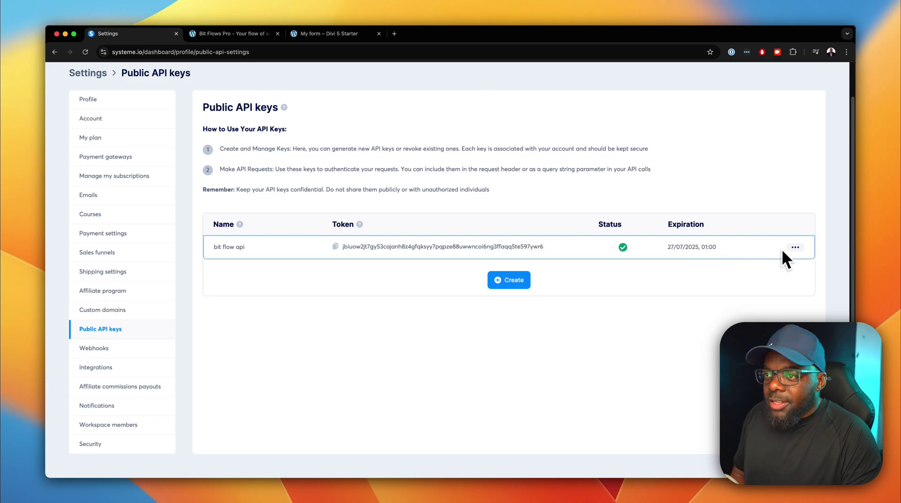
{"action": "left_click", "coordinate": [795, 247]}
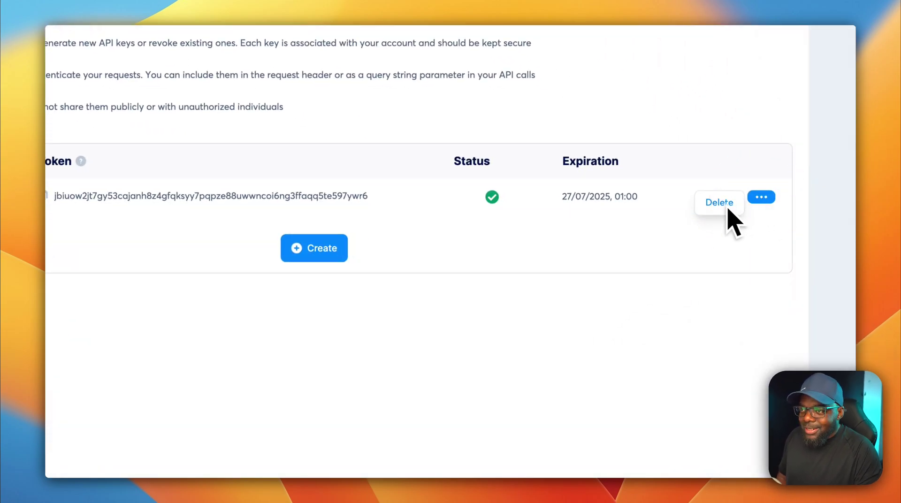
{"action": "left_click", "coordinate": [46, 195]}
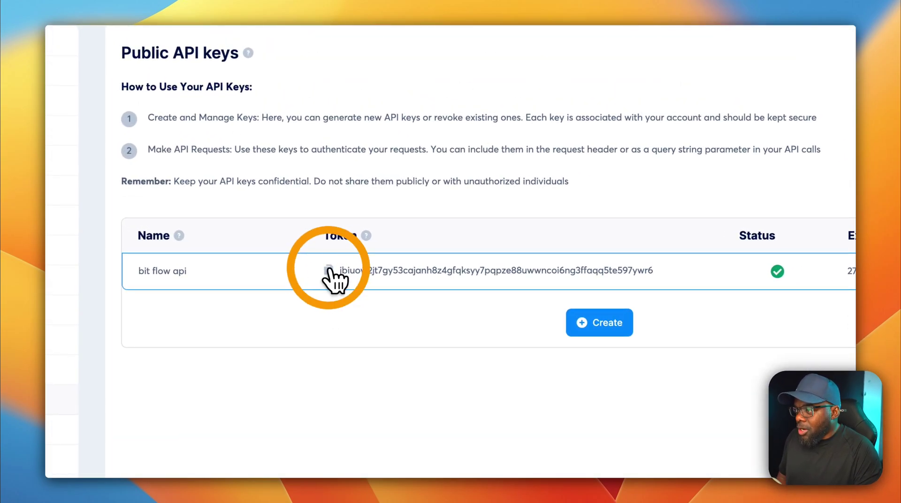
{"action": "left_click", "coordinate": [329, 271]}
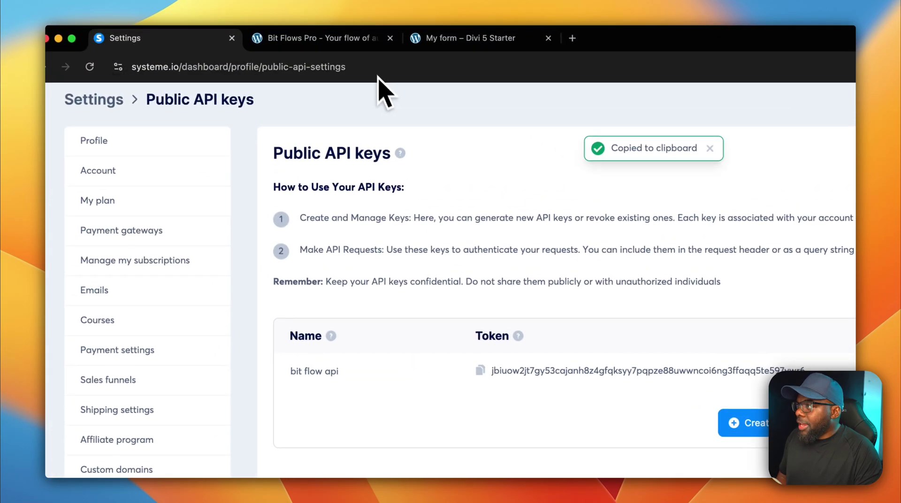
Set the new action step to System.io Create Contact and find no connections listed.
{"action": "left_click", "coordinate": [358, 39]}
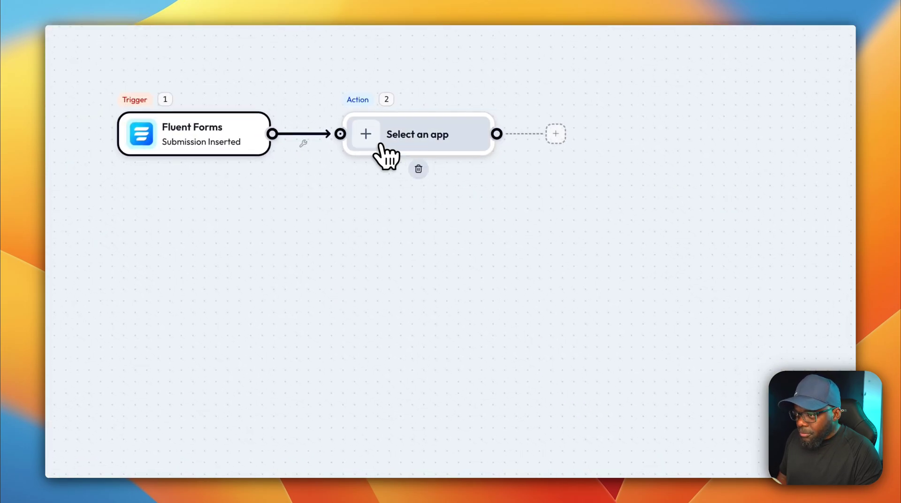
{"action": "left_click", "coordinate": [381, 145]}
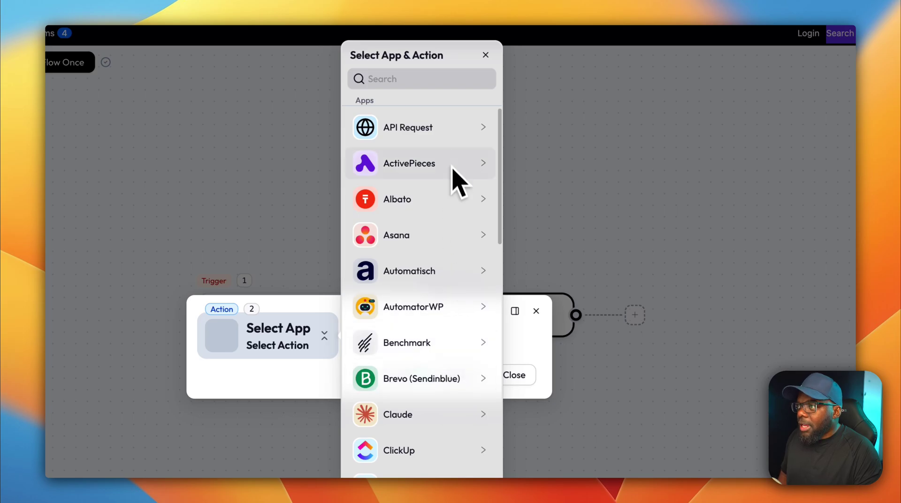
{"action": "left_click", "coordinate": [450, 145]}
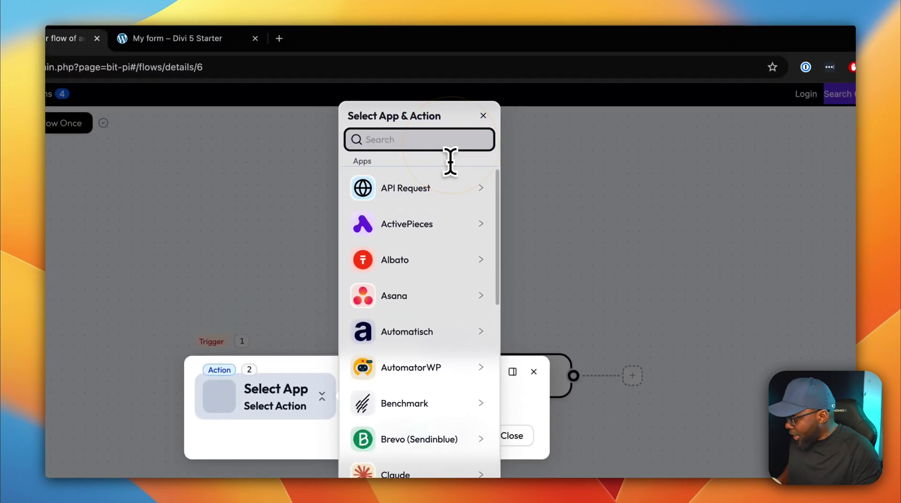
{"action": "type", "text": "sys"}
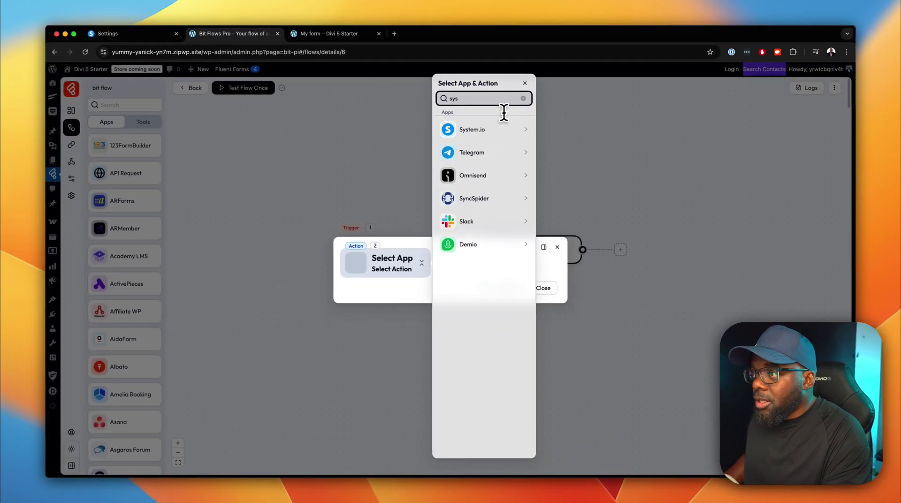
{"action": "left_click", "coordinate": [498, 130]}
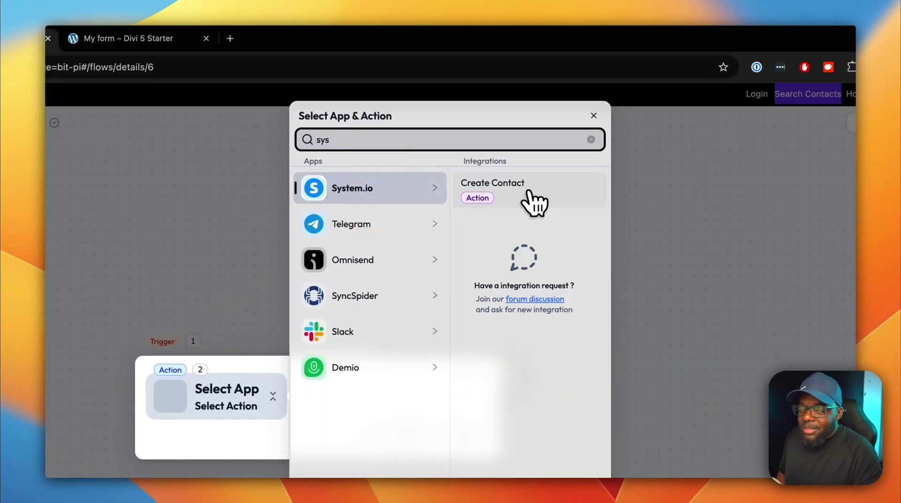
{"action": "left_click", "coordinate": [499, 196]}
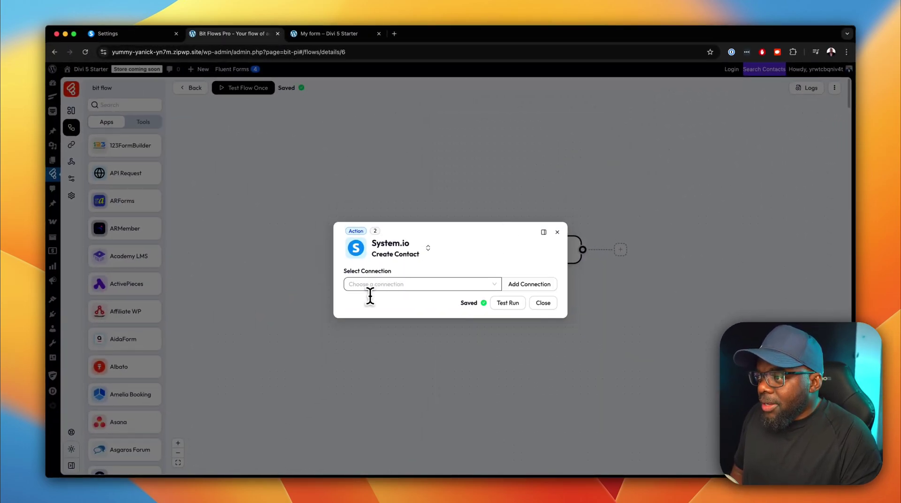
{"action": "left_click", "coordinate": [398, 290]}
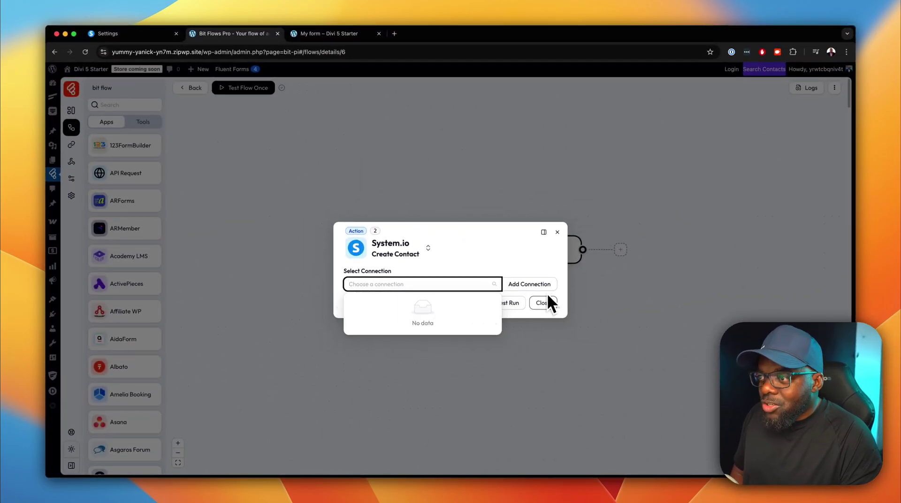
Add a 'System.io connection' connection using the pasted Systeme.io API key.
{"action": "left_click", "coordinate": [540, 265]}
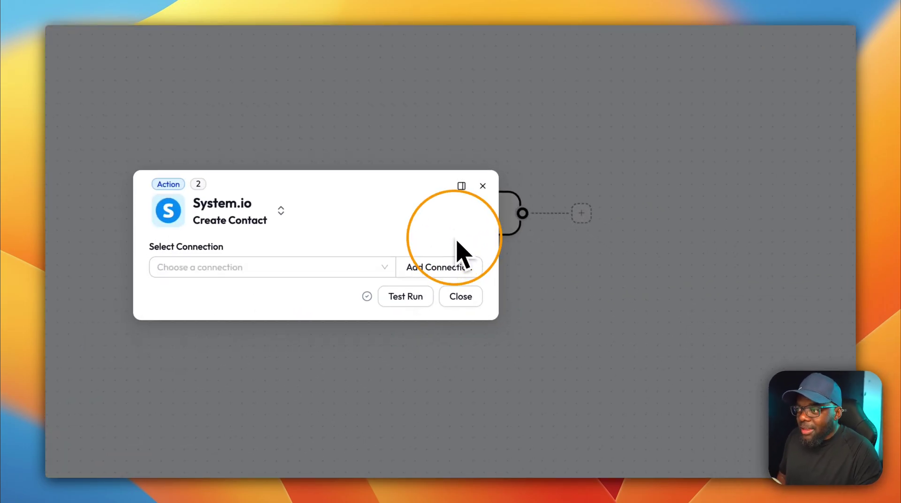
{"action": "left_click", "coordinate": [444, 266]}
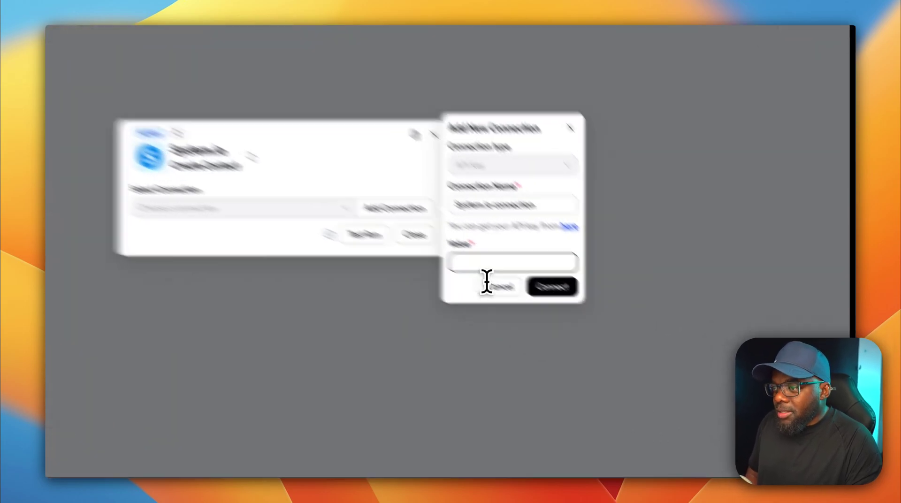
{"action": "left_click", "coordinate": [486, 266]}
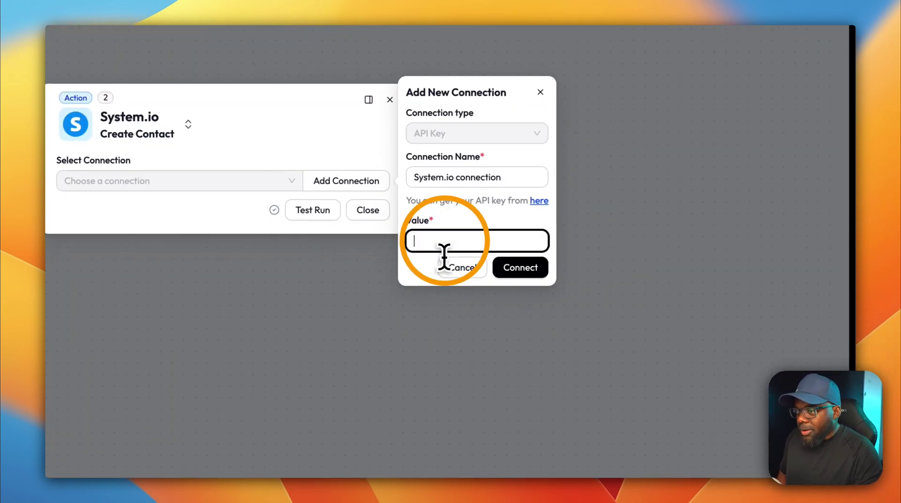
{"action": "key", "text": "super+v"}
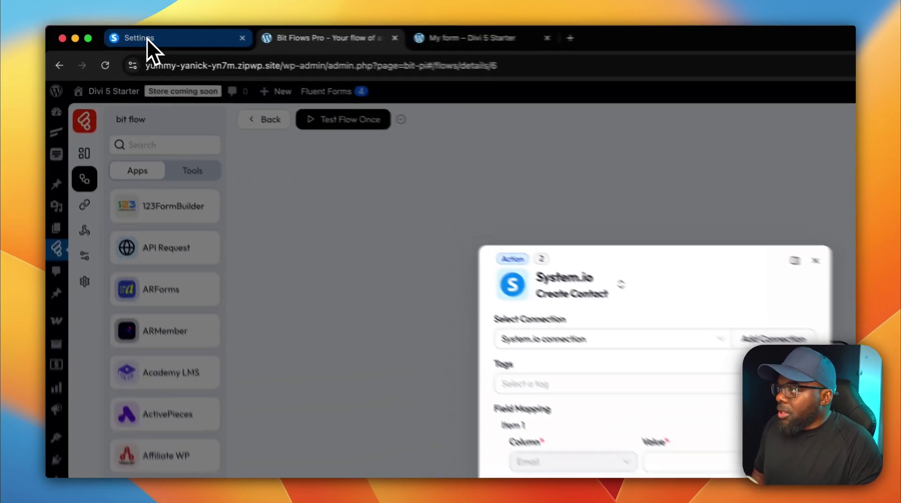
{"action": "left_click", "coordinate": [114, 34]}
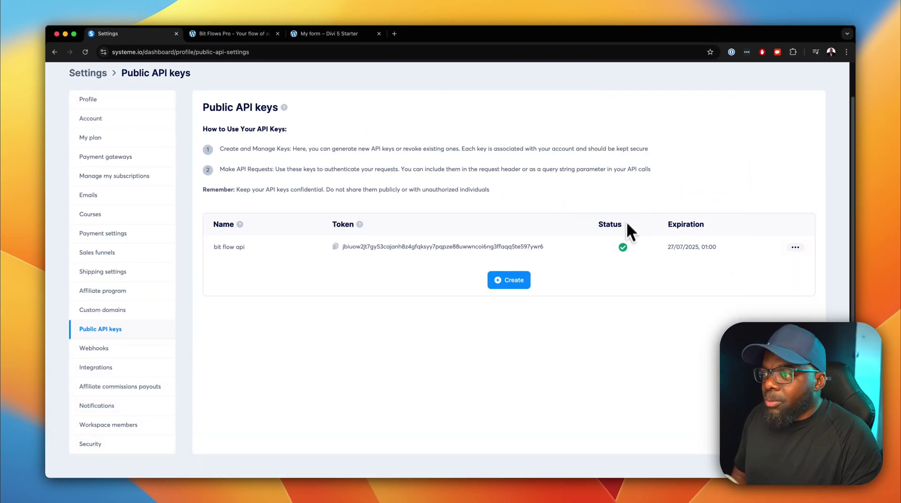
Create the CRM tag 'bit flow user' in Systeme.io and return to Bit Flows.
{"action": "scroll", "coordinate": [626, 221], "scroll_direction": "up", "scroll_amount": 2}
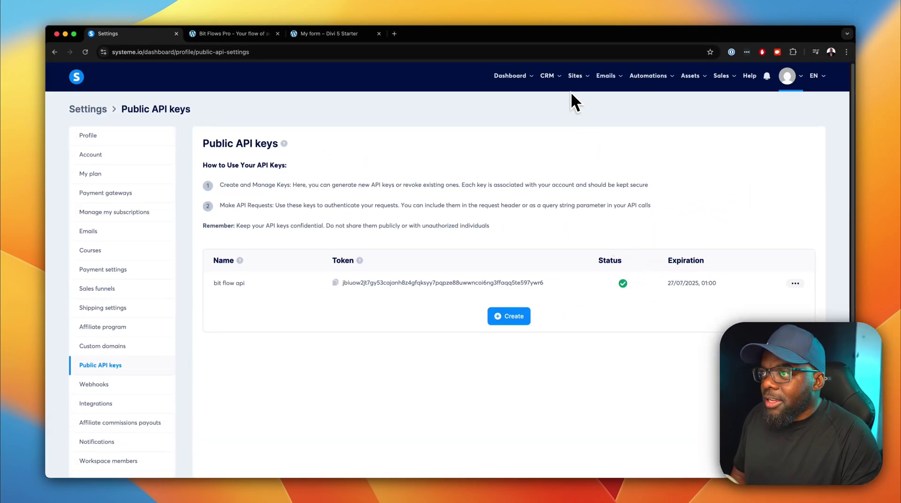
{"action": "mouse_move", "coordinate": [558, 92]}
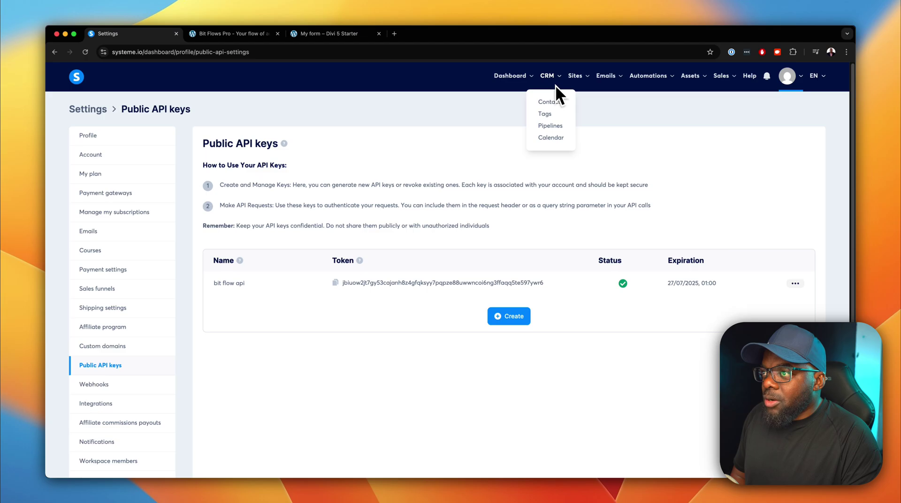
{"action": "left_click", "coordinate": [545, 113]}
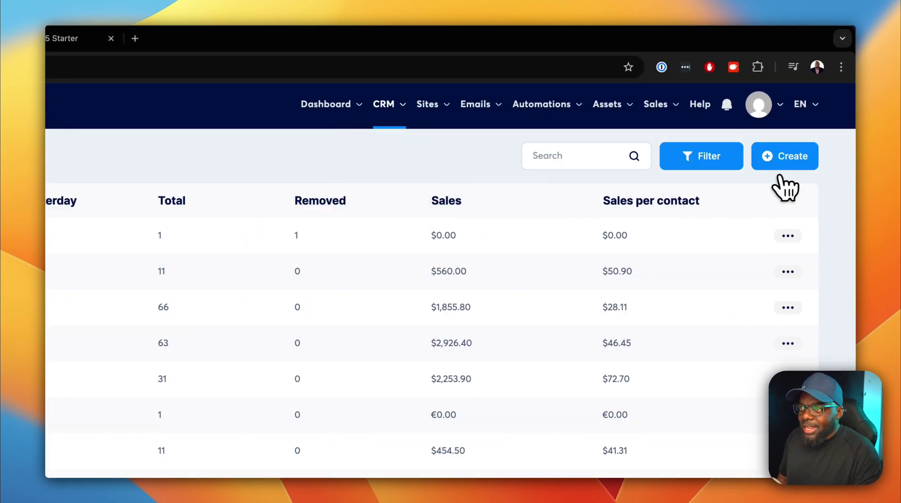
{"action": "left_click", "coordinate": [791, 157]}
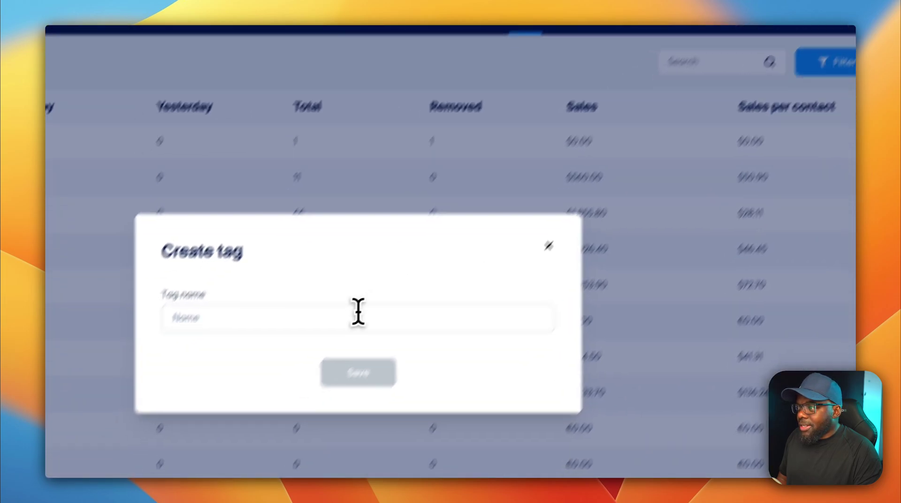
{"action": "left_click", "coordinate": [358, 311]}
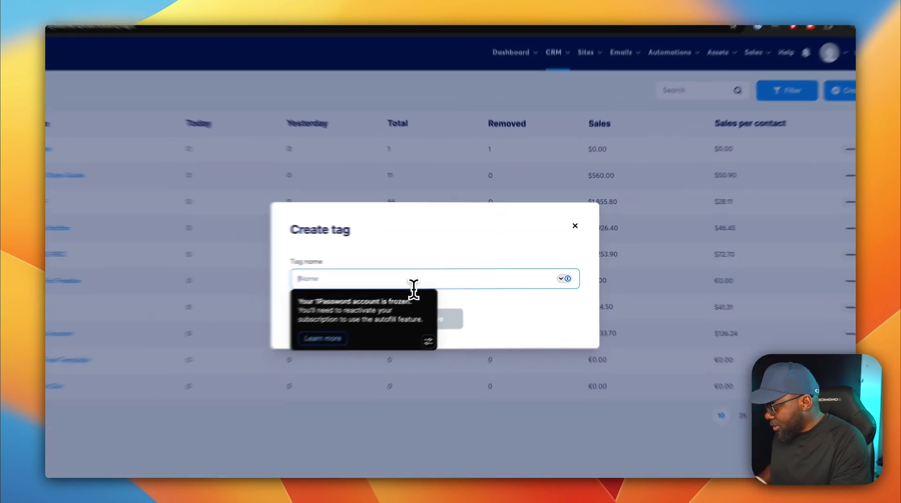
{"action": "type", "text": "bit flow us"}
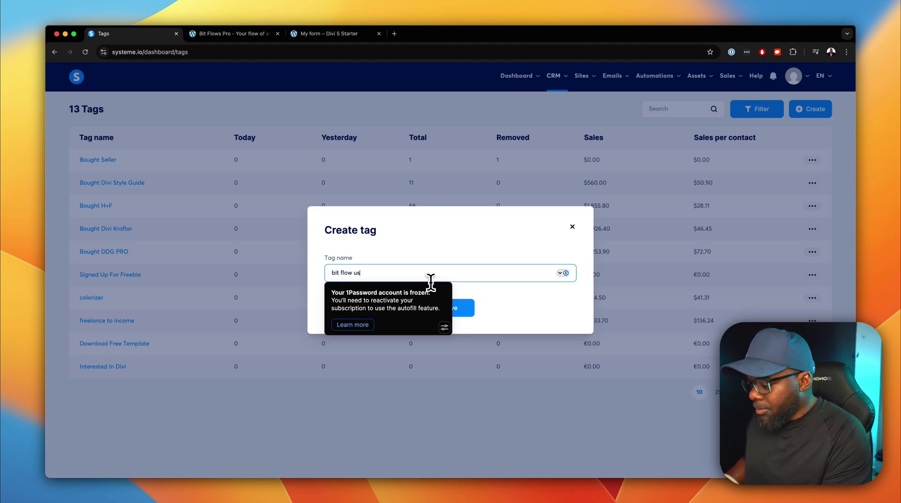
{"action": "left_click", "coordinate": [561, 299]}
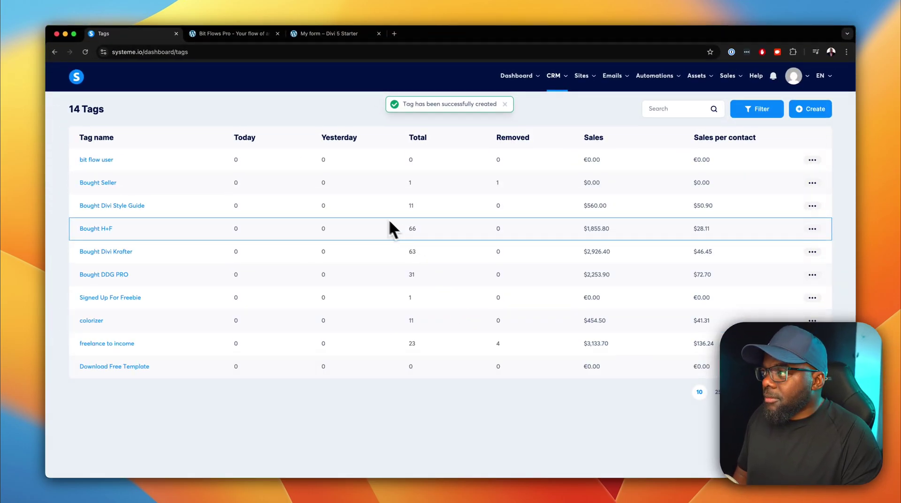
{"action": "left_click", "coordinate": [253, 33]}
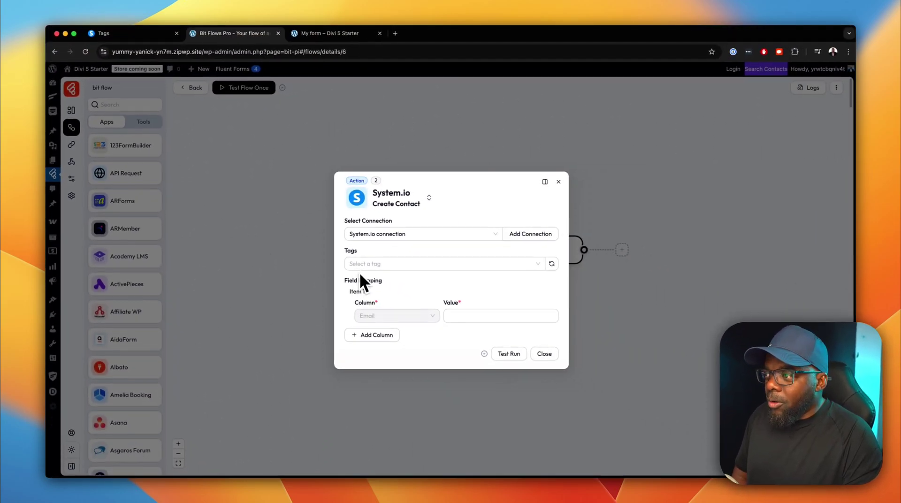
Refetch the Systeme.io tags and select 'bit flow user' for Create Contact.
{"action": "left_click", "coordinate": [551, 264]}
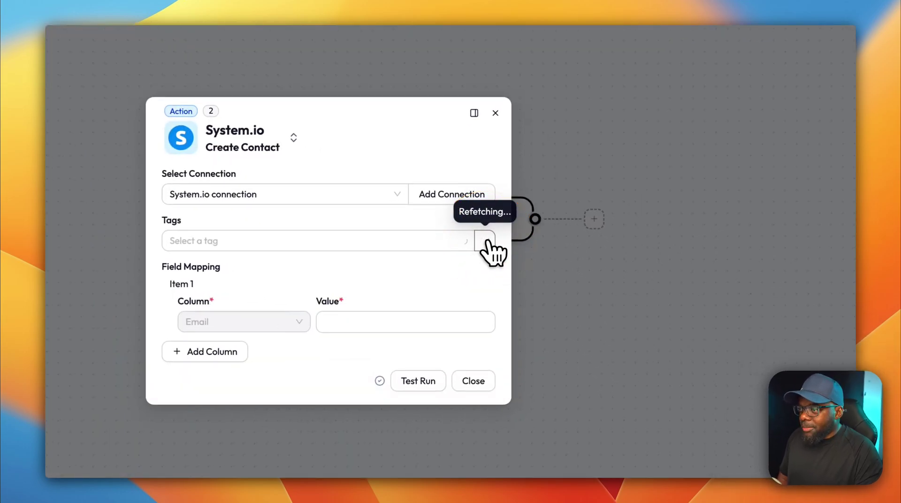
{"action": "left_click", "coordinate": [410, 241]}
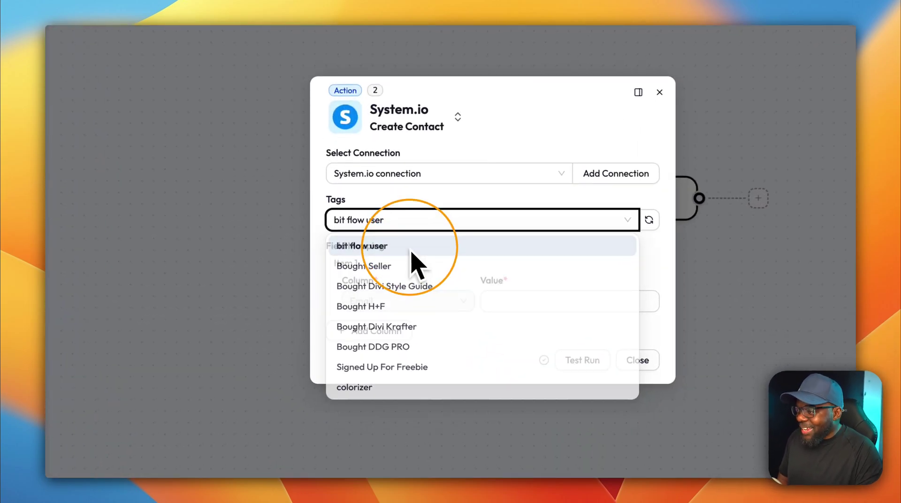
{"action": "left_click", "coordinate": [411, 248]}
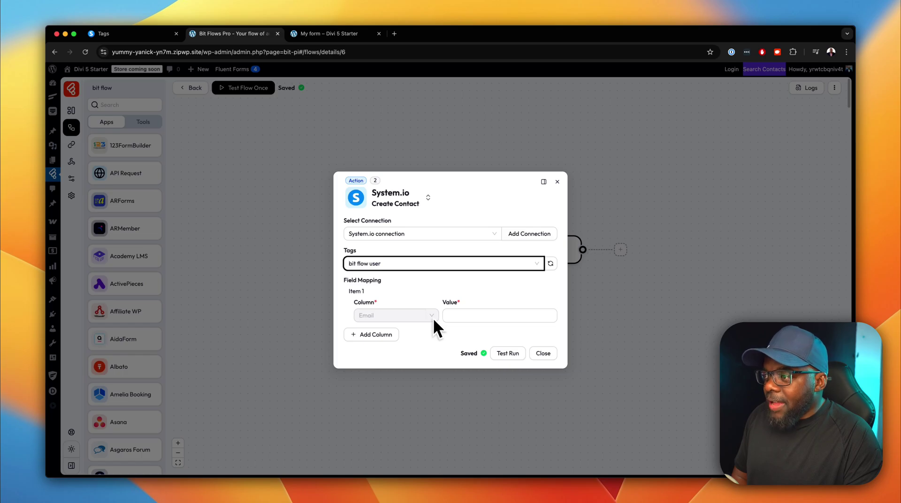
Map Email to the submission's form_data email, then move the System.io node right.
{"action": "left_click", "coordinate": [463, 317]}
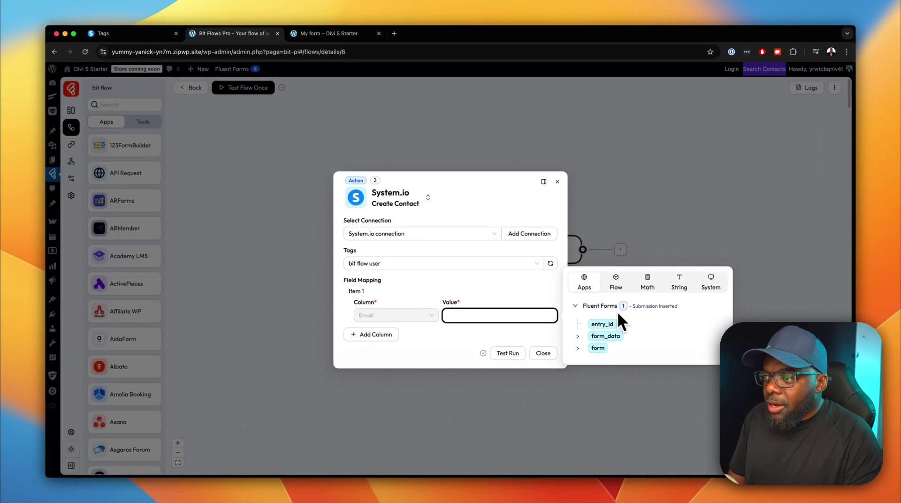
{"action": "left_click", "coordinate": [579, 349]}
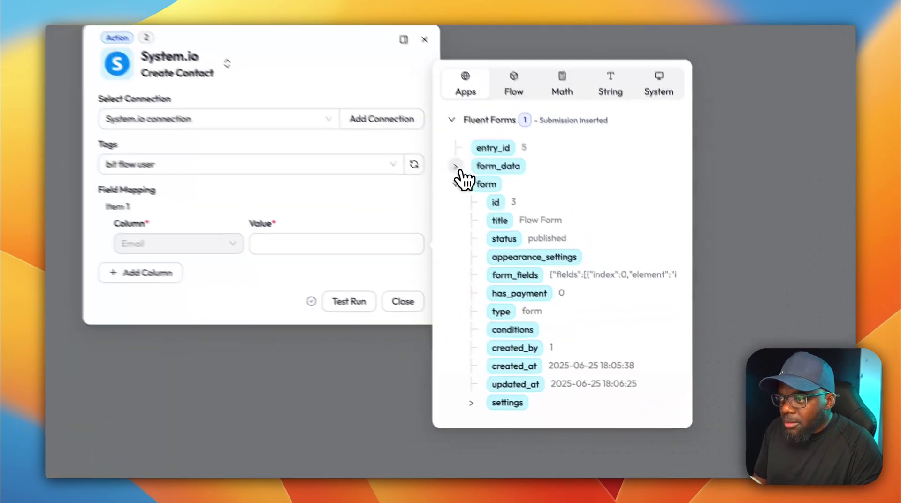
{"action": "left_click", "coordinate": [578, 265]}
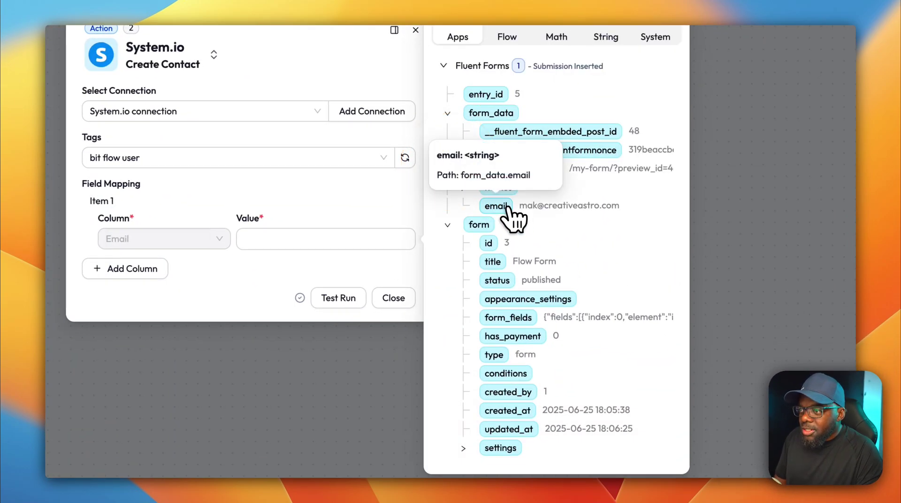
{"action": "left_click", "coordinate": [496, 206]}
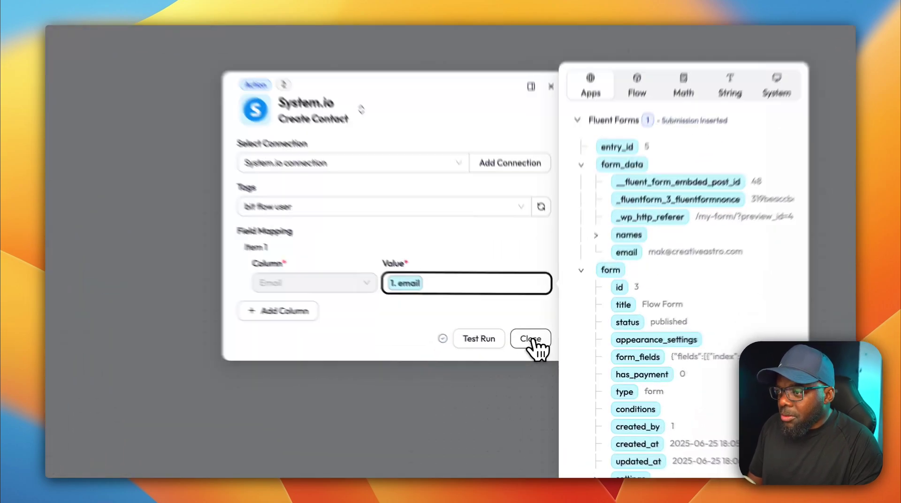
{"action": "left_click", "coordinate": [543, 354]}
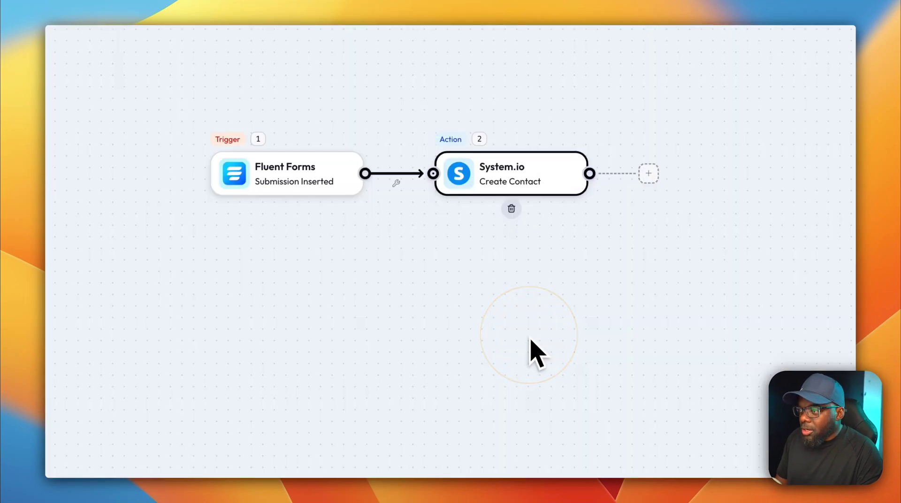
{"action": "left_click", "coordinate": [505, 174]}
{"action": "left_click_drag", "start_coordinate": [506, 175], "coordinate": [606, 180]}
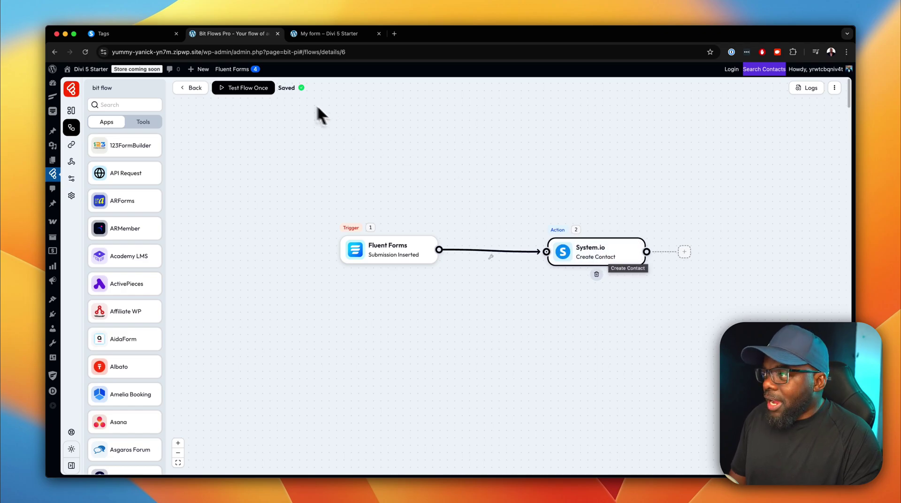
{"action": "left_click", "coordinate": [197, 44]}
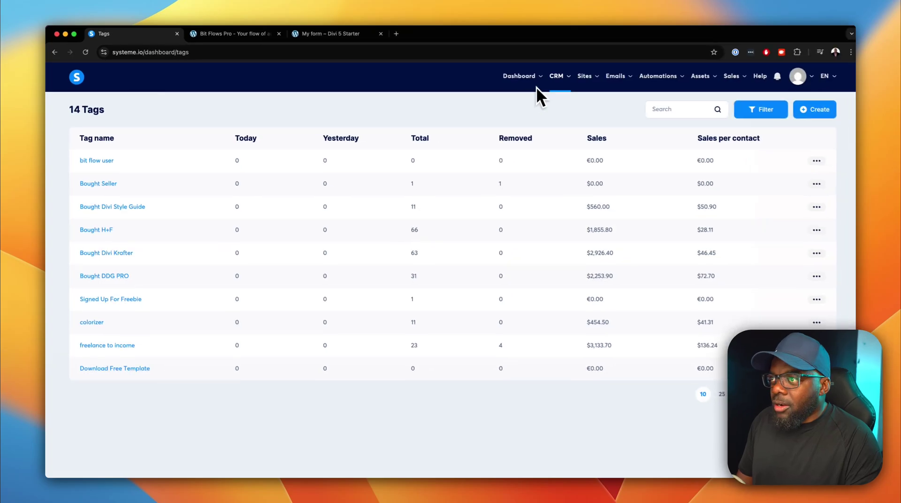
{"action": "mouse_move", "coordinate": [559, 78]}
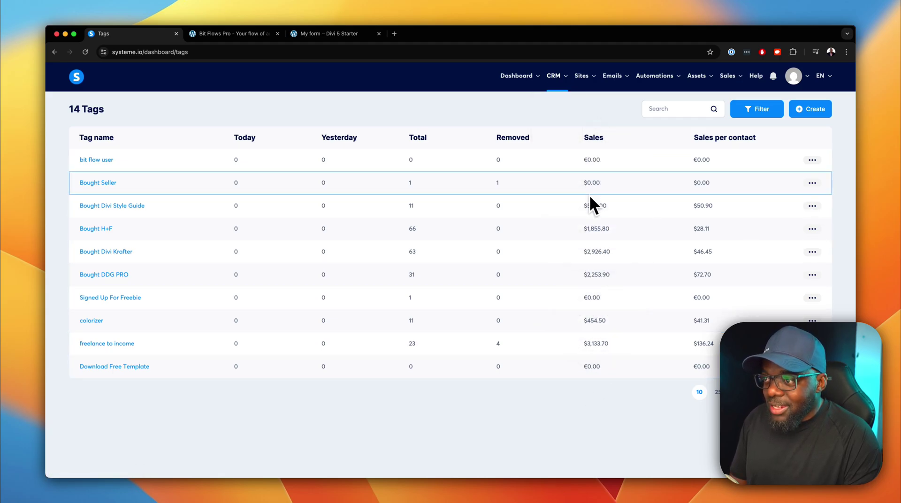
{"action": "mouse_move", "coordinate": [592, 345]}
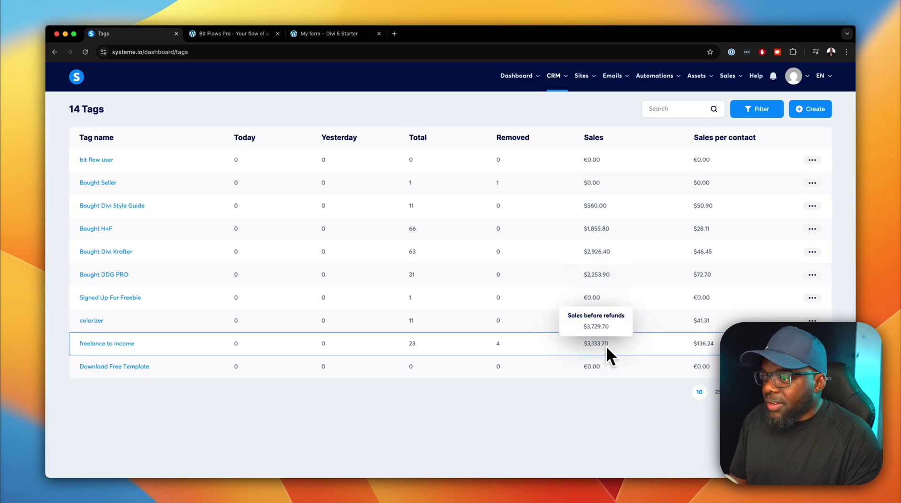
{"action": "mouse_move", "coordinate": [610, 252]}
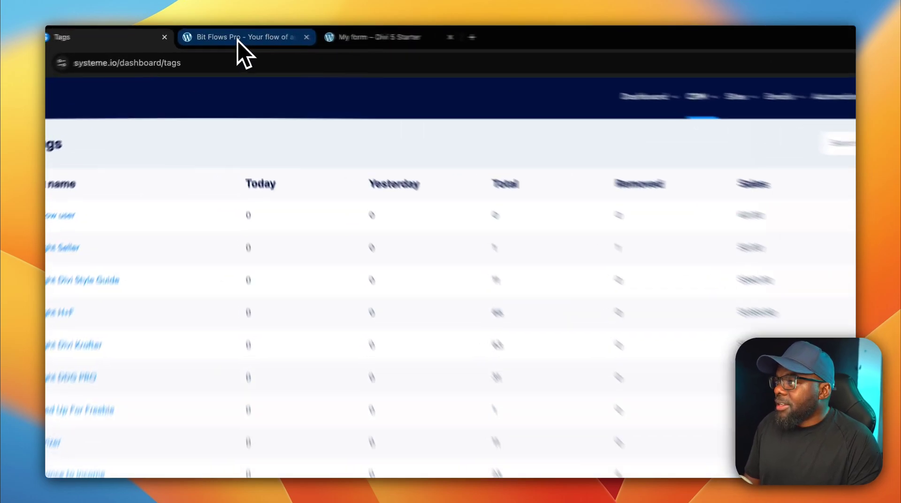
Leave the If Any Node Fail setting on Continue execution and return to the Flows list.
{"action": "left_click", "coordinate": [237, 41]}
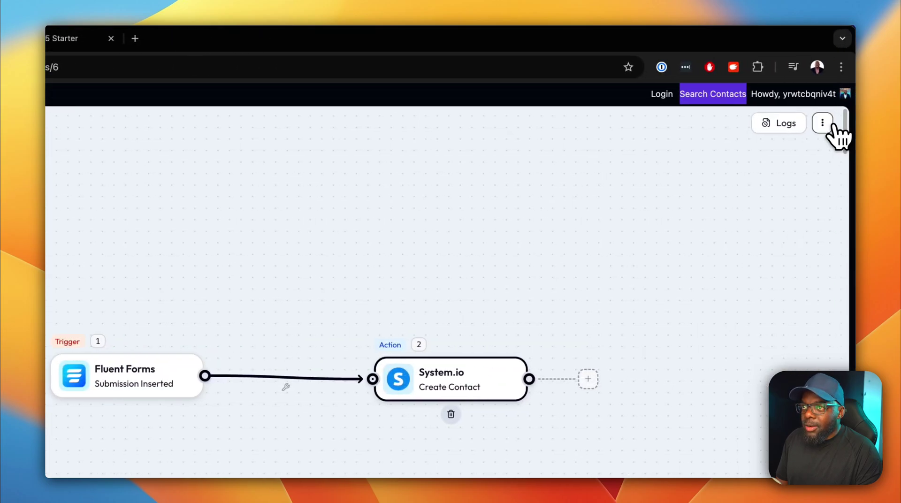
{"action": "left_click", "coordinate": [823, 124]}
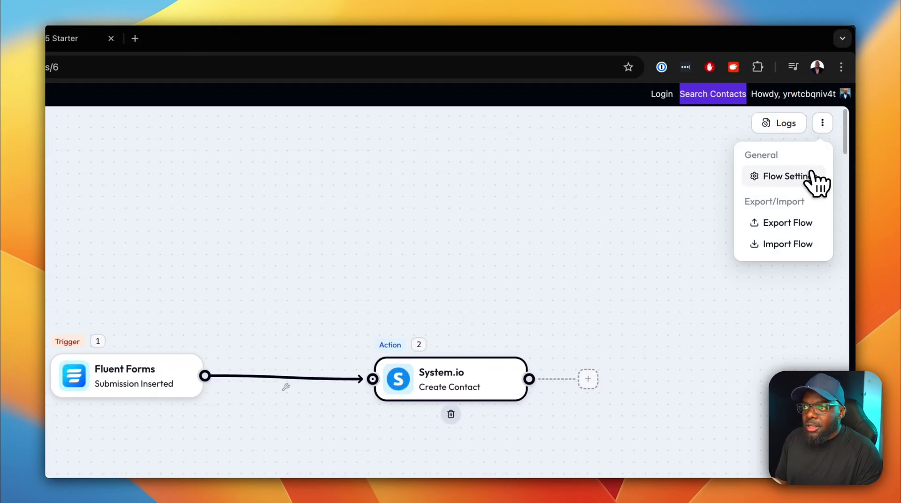
{"action": "left_click", "coordinate": [810, 175]}
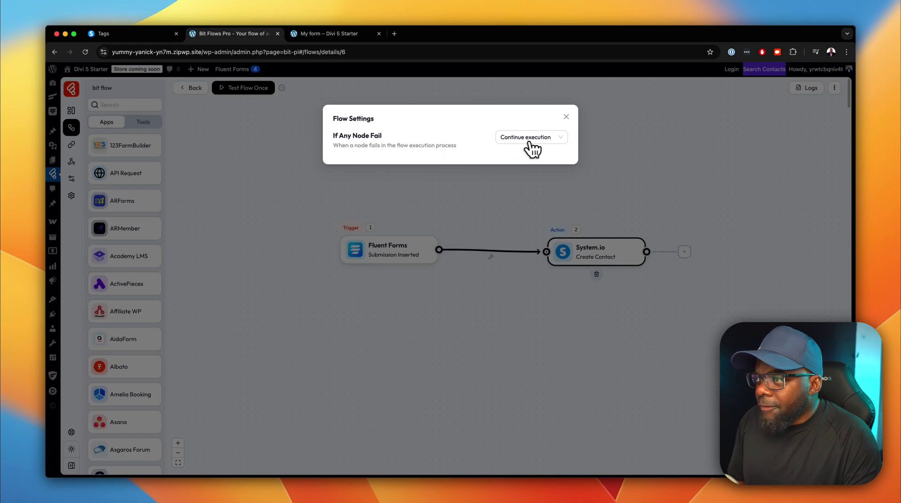
{"action": "left_click", "coordinate": [558, 138]}
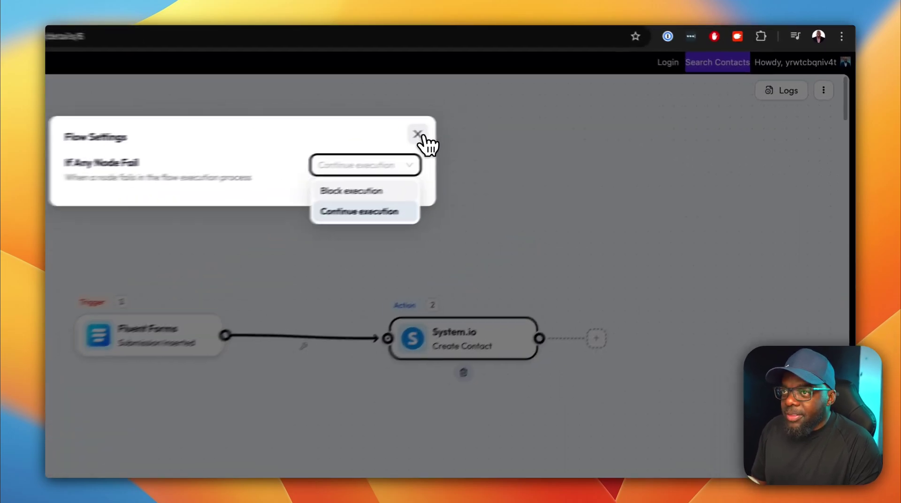
{"action": "left_click", "coordinate": [567, 118]}
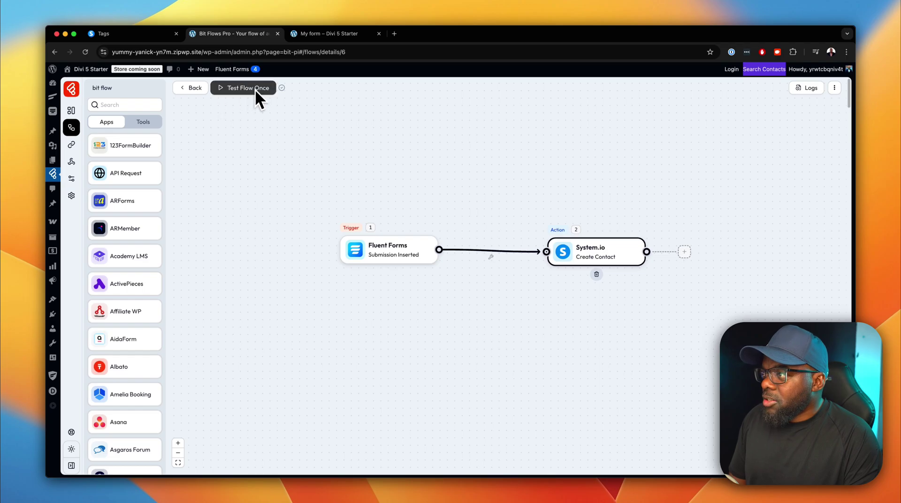
{"action": "left_click", "coordinate": [199, 88]}
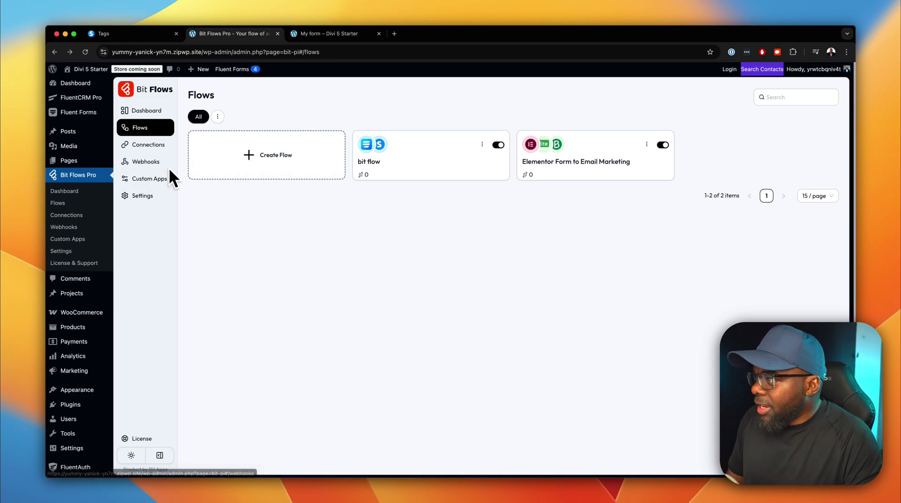
Start a new flow, then cancel the Create Flow dialog.
{"action": "left_click", "coordinate": [265, 155]}
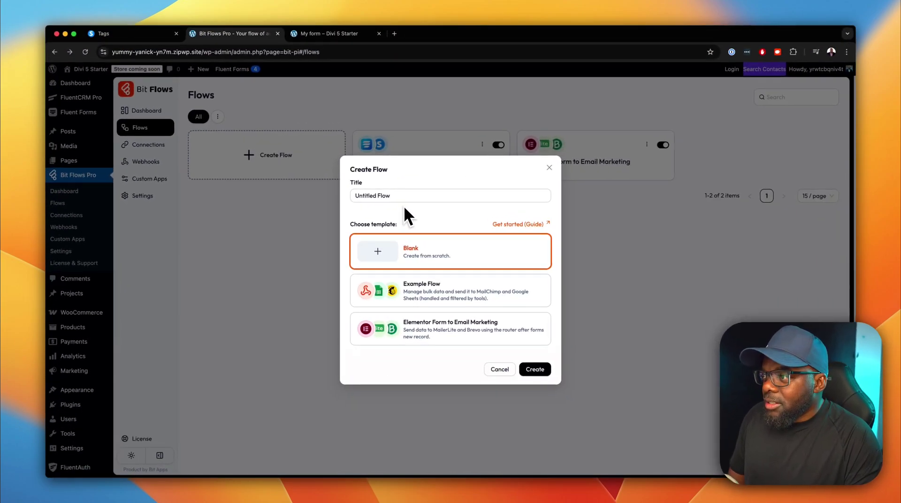
{"action": "left_click", "coordinate": [500, 370]}
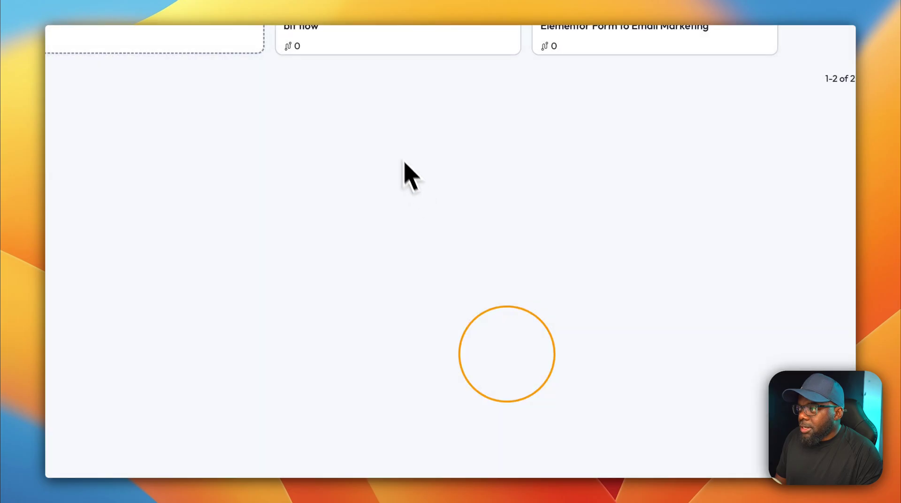
{"action": "left_click", "coordinate": [433, 199]}
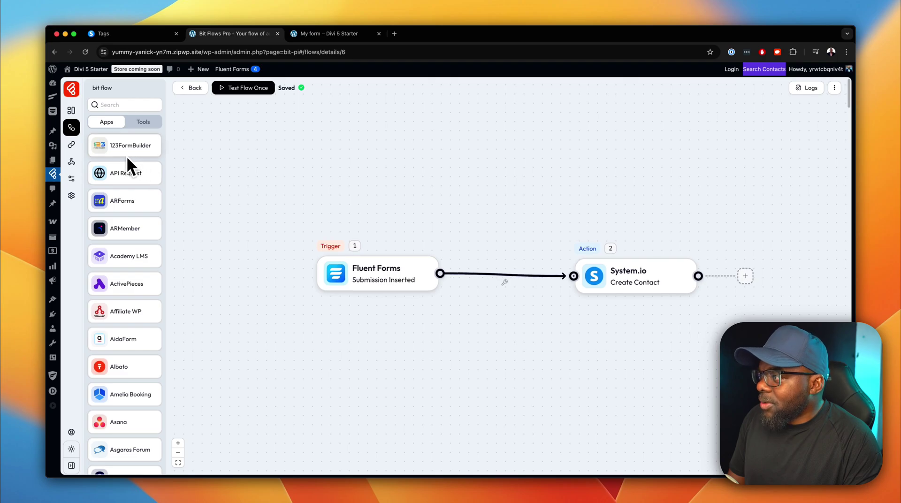
{"action": "scroll", "coordinate": [139, 185], "scroll_direction": "down", "scroll_amount": 2}
{"action": "scroll", "coordinate": [140, 188], "scroll_direction": "down", "scroll_amount": 3}
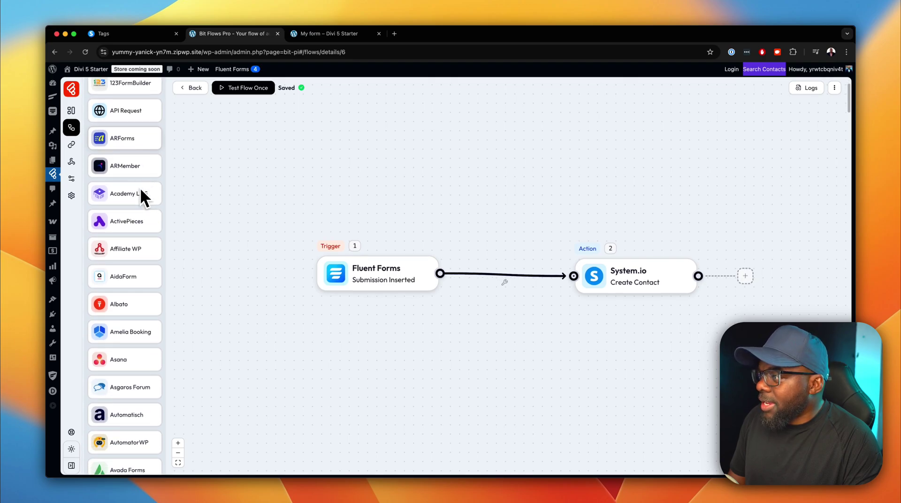
{"action": "scroll", "coordinate": [142, 188], "scroll_direction": "down", "scroll_amount": 15}
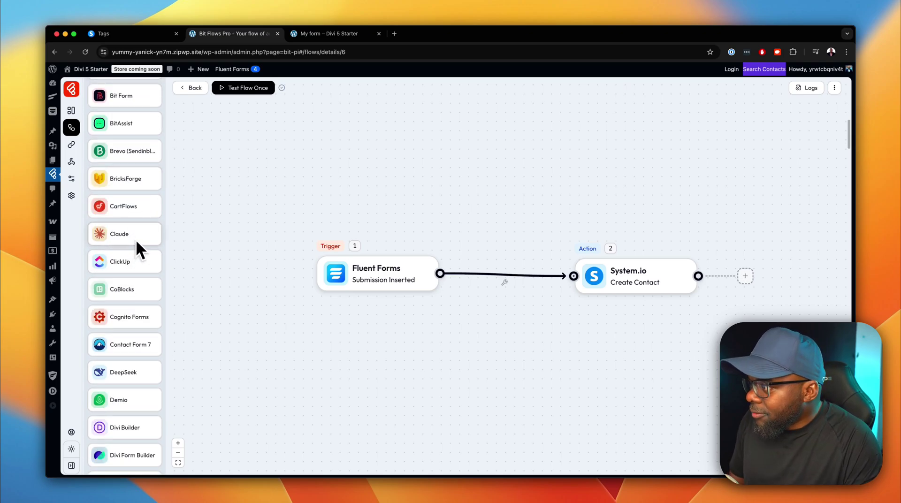
{"action": "scroll", "coordinate": [141, 274], "scroll_direction": "down", "scroll_amount": 7}
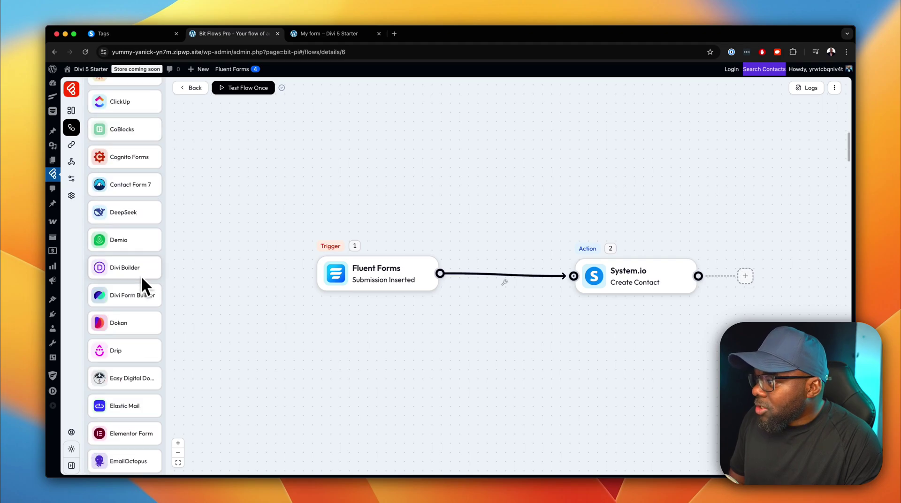
{"action": "scroll", "coordinate": [145, 272], "scroll_direction": "down", "scroll_amount": 7}
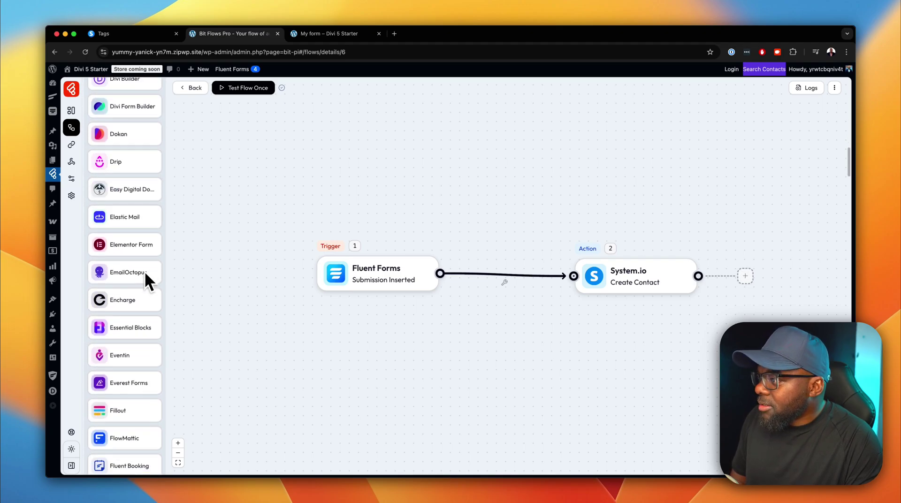
{"action": "scroll", "coordinate": [146, 272], "scroll_direction": "down", "scroll_amount": 5}
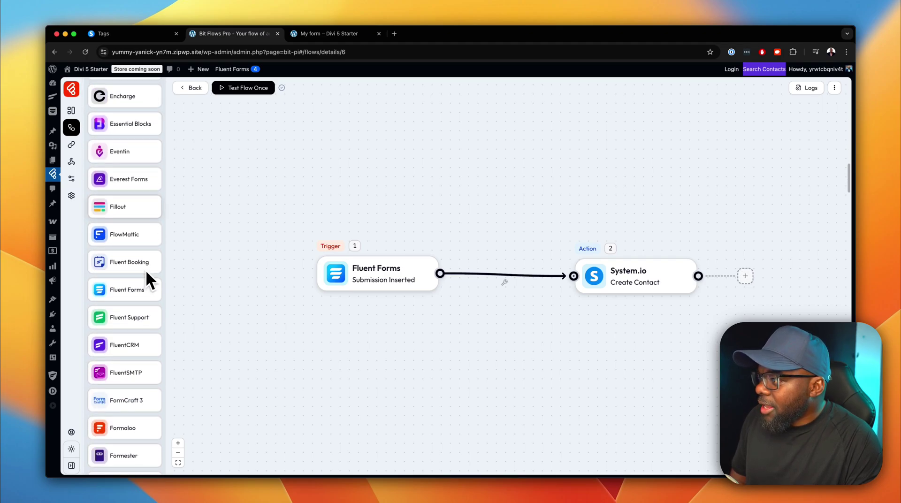
{"action": "scroll", "coordinate": [146, 269], "scroll_direction": "down", "scroll_amount": 3}
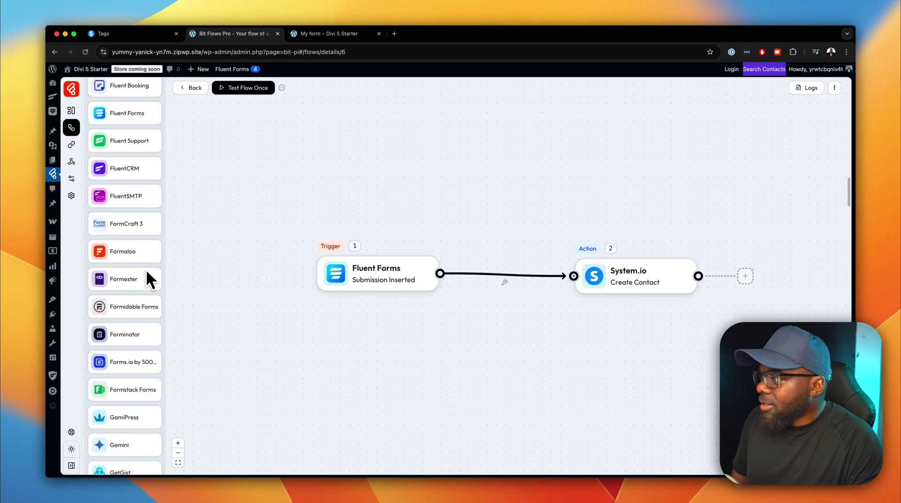
{"action": "scroll", "coordinate": [145, 269], "scroll_direction": "down", "scroll_amount": 1}
{"action": "scroll", "coordinate": [145, 268], "scroll_direction": "down", "scroll_amount": 5}
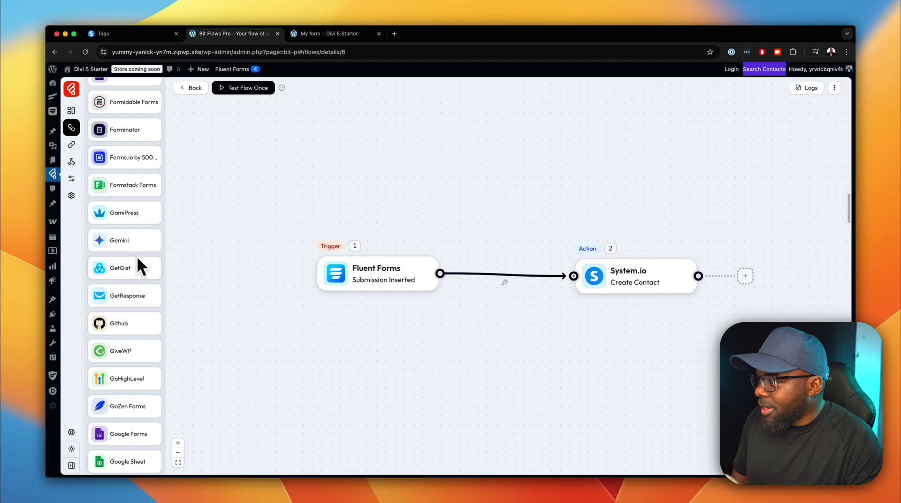
{"action": "scroll", "coordinate": [137, 258], "scroll_direction": "down", "scroll_amount": 3}
{"action": "scroll", "coordinate": [139, 257], "scroll_direction": "down", "scroll_amount": 7}
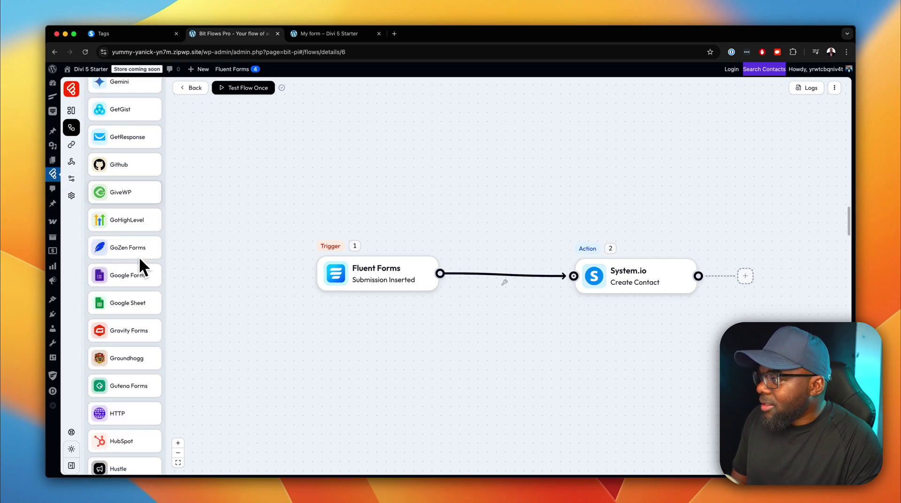
{"action": "scroll", "coordinate": [139, 256], "scroll_direction": "down", "scroll_amount": 6}
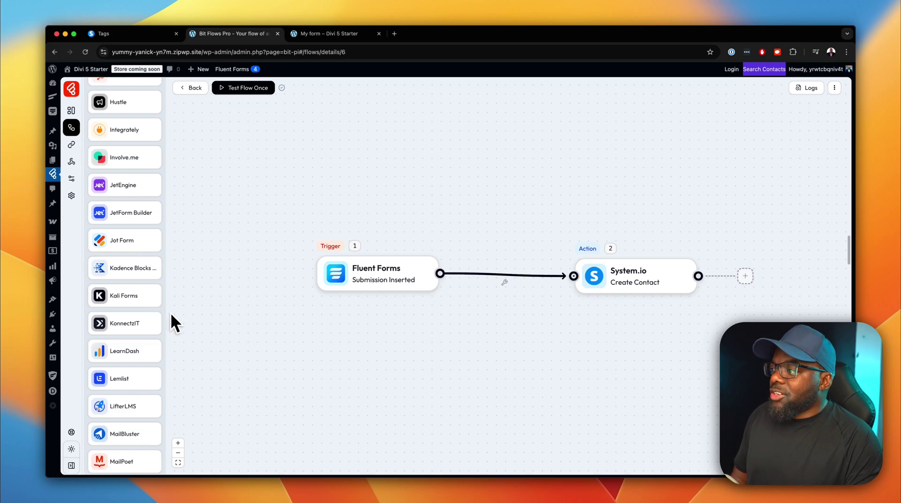
{"action": "scroll", "coordinate": [207, 301], "scroll_direction": "down", "scroll_amount": 2}
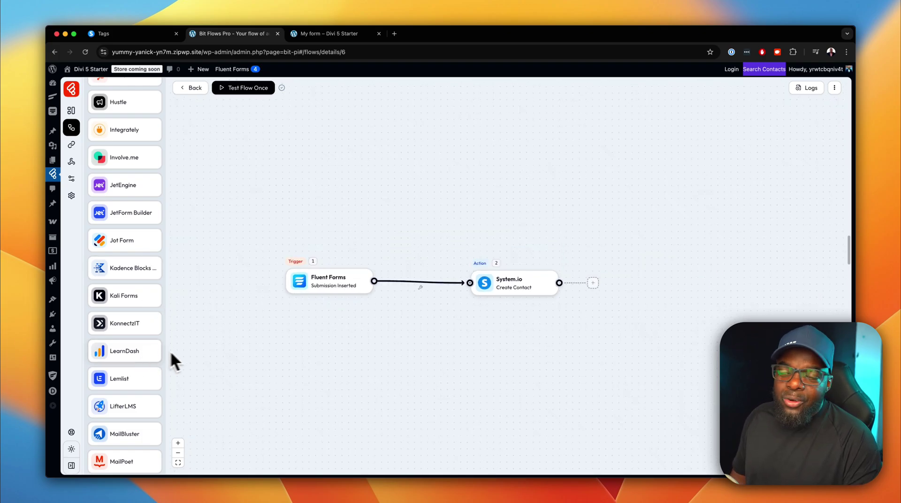
{"action": "scroll", "coordinate": [461, 312], "scroll_direction": "up", "scroll_amount": 2}
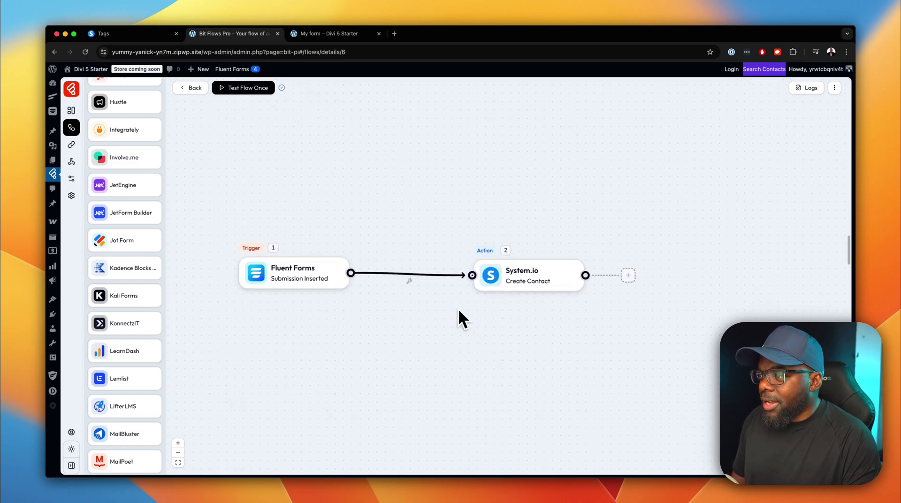
{"action": "left_click_drag", "start_coordinate": [415, 233], "coordinate": [510, 211]}
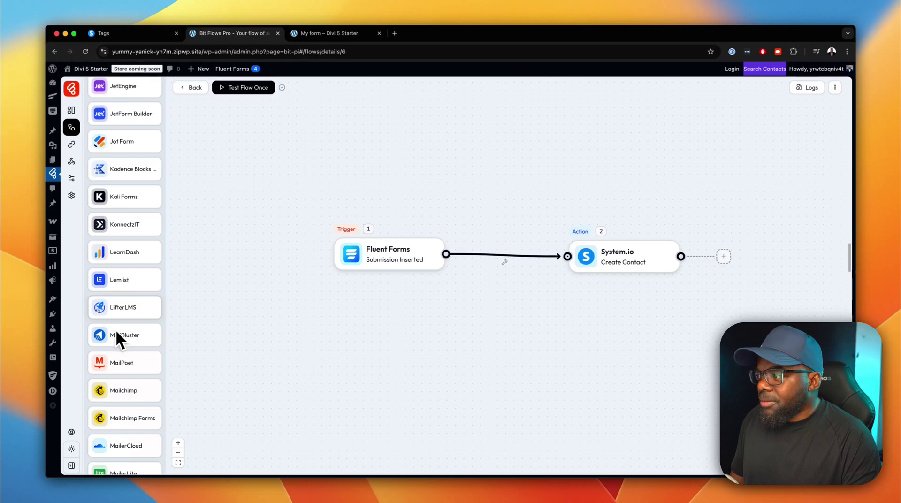
{"action": "scroll", "coordinate": [116, 334], "scroll_direction": "down", "scroll_amount": 10}
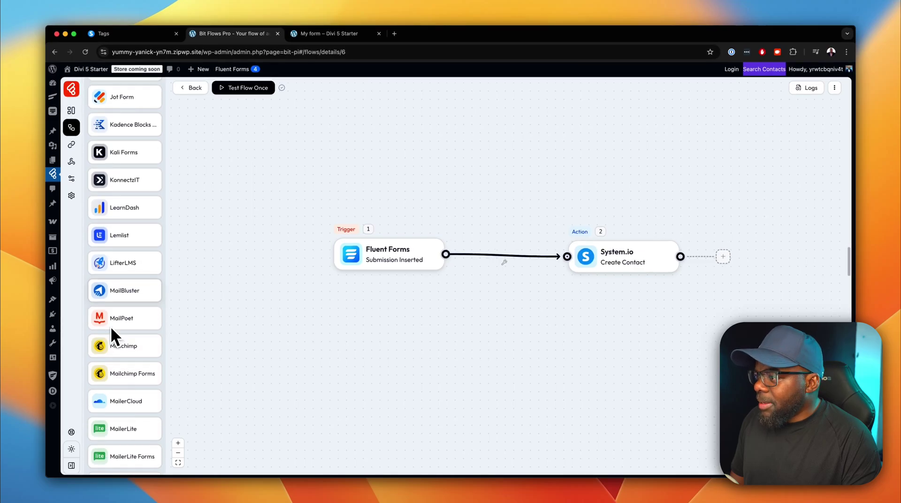
{"action": "scroll", "coordinate": [111, 328], "scroll_direction": "down", "scroll_amount": 6}
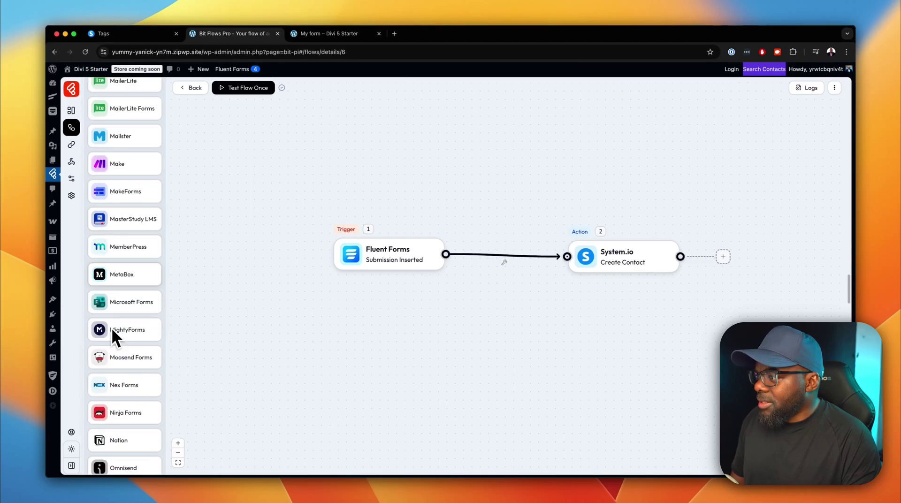
{"action": "scroll", "coordinate": [135, 350], "scroll_direction": "down", "scroll_amount": 4}
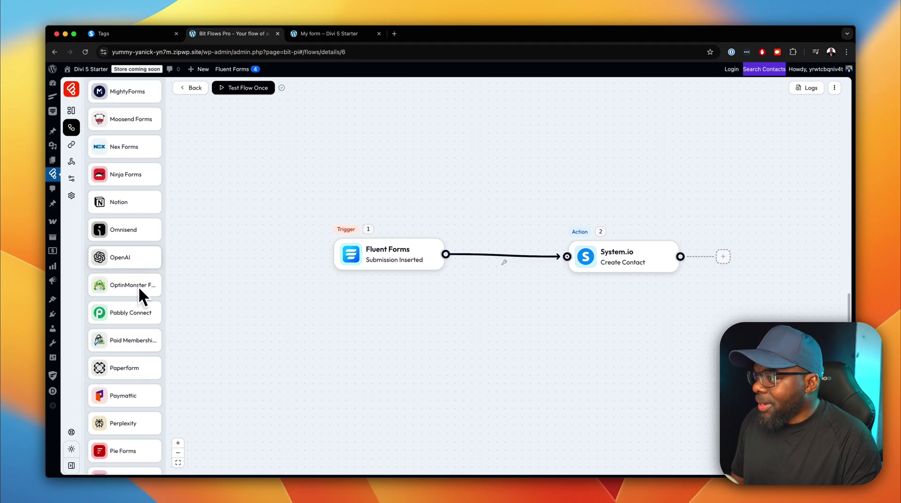
{"action": "scroll", "coordinate": [150, 332], "scroll_direction": "down", "scroll_amount": 3}
{"action": "scroll", "coordinate": [150, 334], "scroll_direction": "down", "scroll_amount": 2}
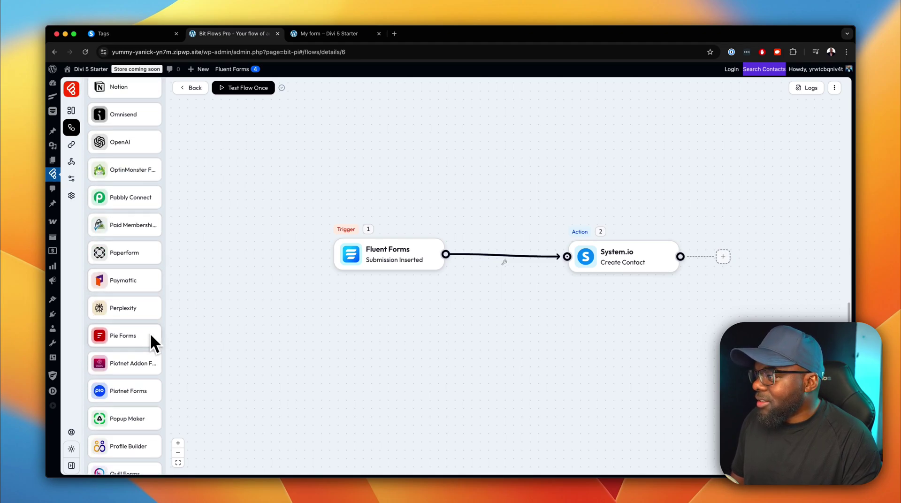
{"action": "scroll", "coordinate": [145, 320], "scroll_direction": "down", "scroll_amount": 2}
{"action": "scroll", "coordinate": [148, 328], "scroll_direction": "down", "scroll_amount": 5}
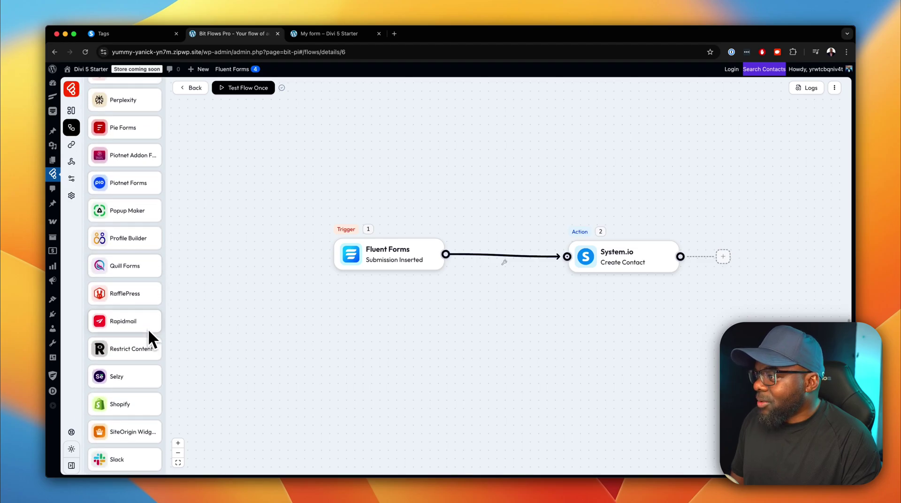
{"action": "scroll", "coordinate": [148, 329], "scroll_direction": "down", "scroll_amount": 3}
{"action": "scroll", "coordinate": [148, 330], "scroll_direction": "down", "scroll_amount": 4}
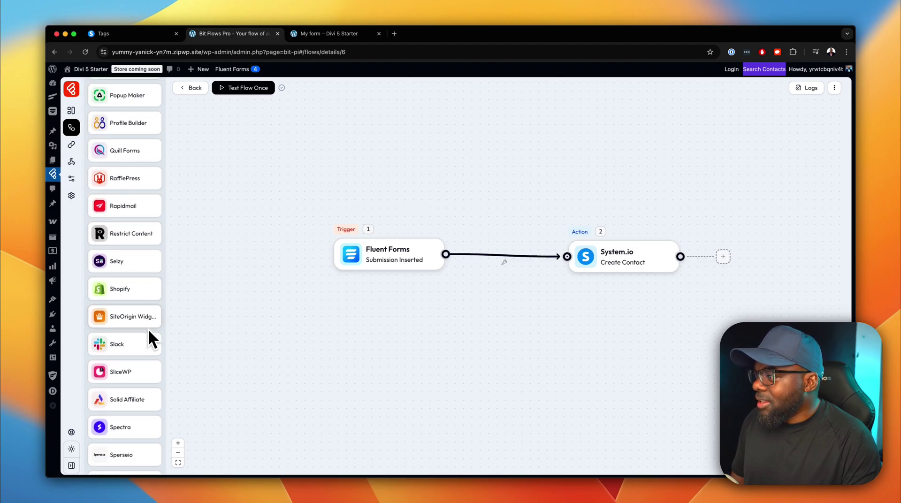
{"action": "scroll", "coordinate": [148, 330], "scroll_direction": "down", "scroll_amount": 4}
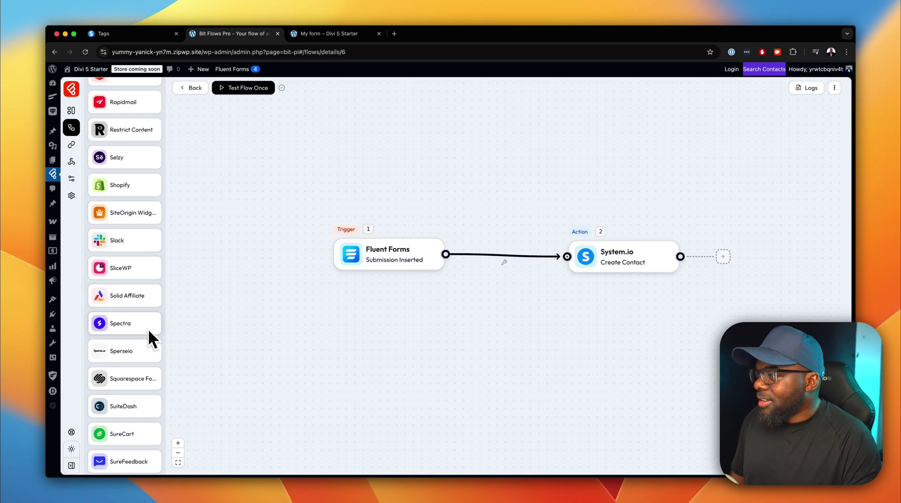
{"action": "scroll", "coordinate": [148, 328], "scroll_direction": "down", "scroll_amount": 2}
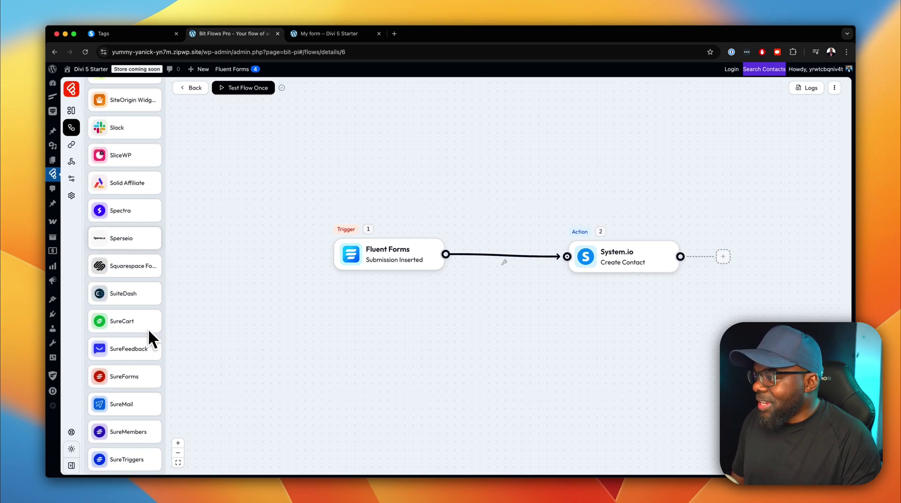
{"action": "scroll", "coordinate": [131, 352], "scroll_direction": "down", "scroll_amount": 5}
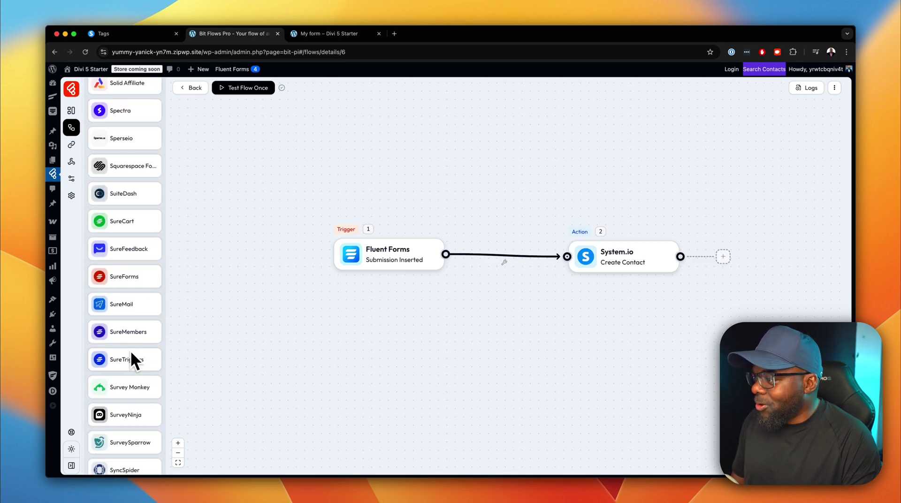
{"action": "scroll", "coordinate": [133, 353], "scroll_direction": "down", "scroll_amount": 5}
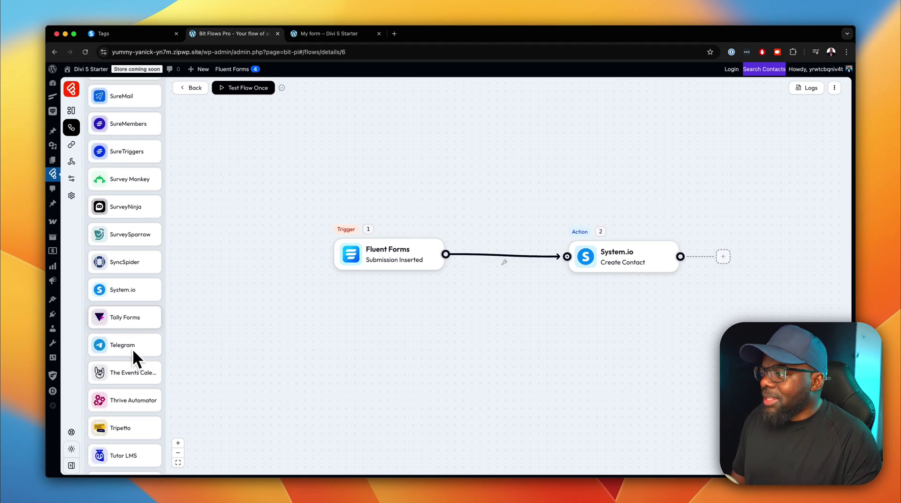
{"action": "scroll", "coordinate": [134, 351], "scroll_direction": "down", "scroll_amount": 8}
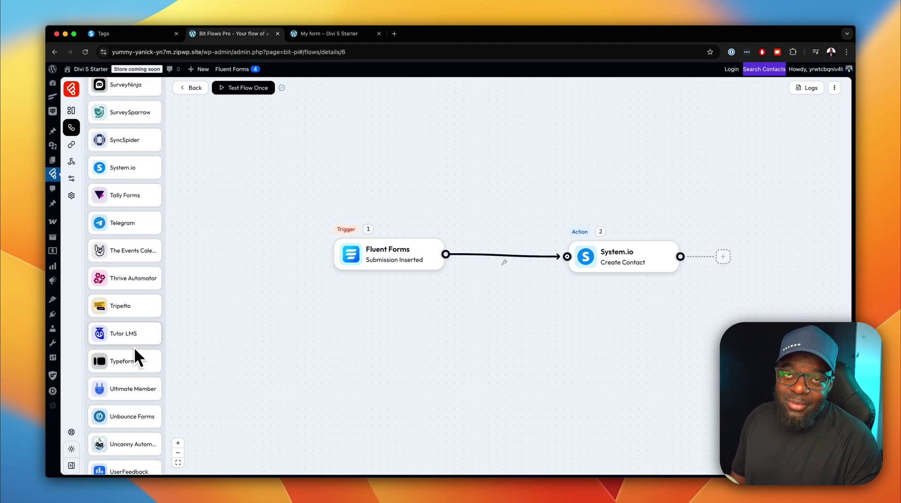
{"action": "scroll", "coordinate": [136, 347], "scroll_direction": "down", "scroll_amount": 5}
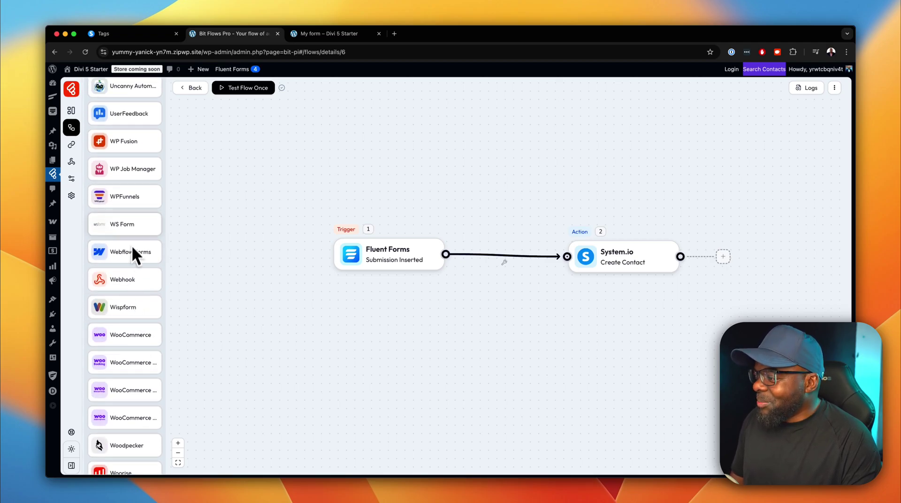
{"action": "scroll", "coordinate": [133, 337], "scroll_direction": "down", "scroll_amount": 1}
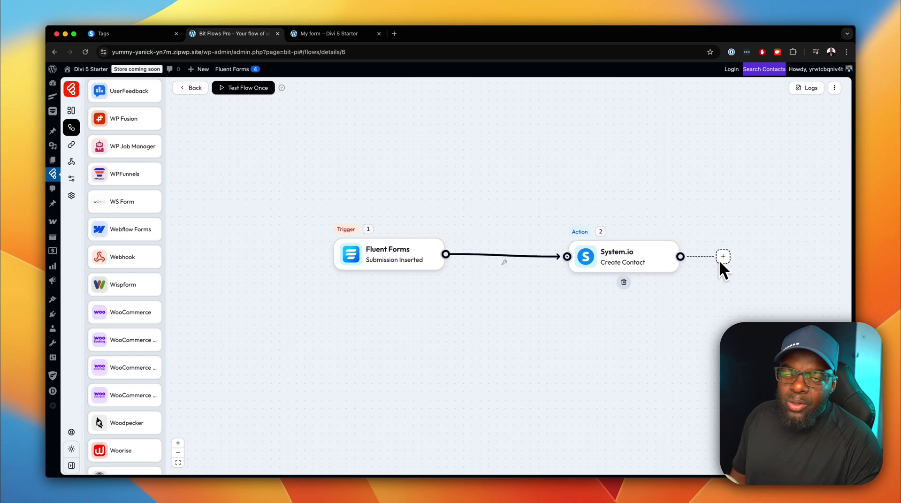
Move the System.io node aside and add an empty third action step after it.
{"action": "left_click", "coordinate": [652, 255]}
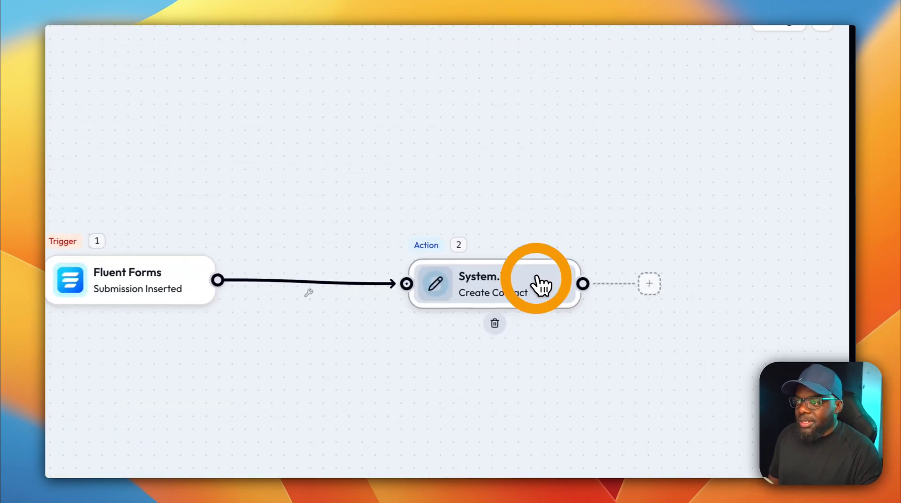
{"action": "left_click_drag", "start_coordinate": [540, 284], "coordinate": [512, 229]}
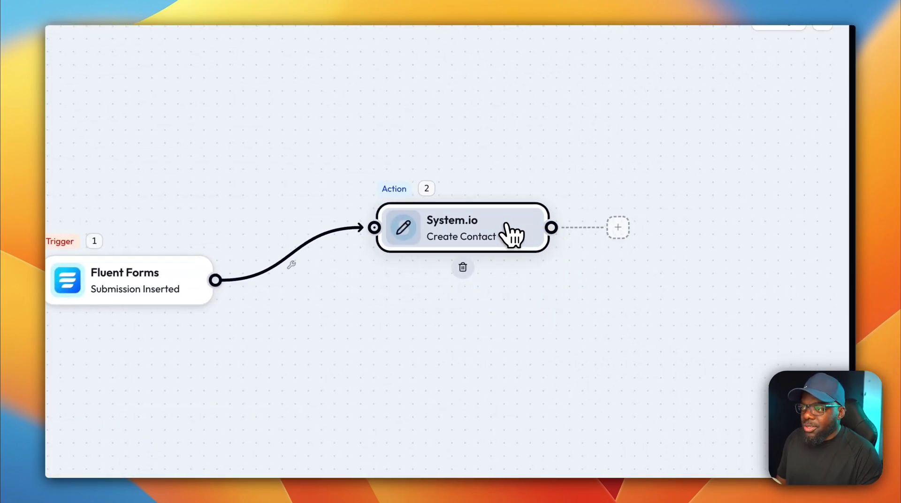
{"action": "left_click", "coordinate": [618, 226]}
{"action": "left_click", "coordinate": [652, 229]}
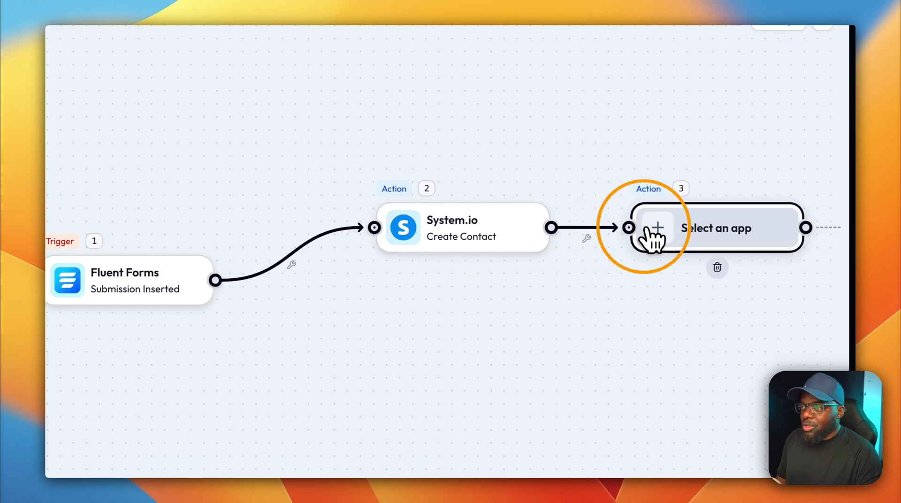
Browse the Select App & Action list of apps for the new step.
{"action": "left_click", "coordinate": [657, 229]}
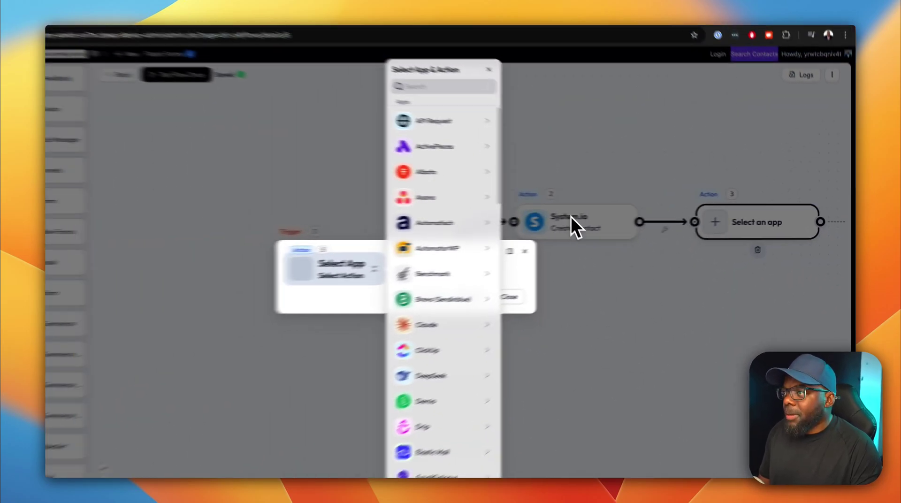
{"action": "scroll", "coordinate": [425, 225], "scroll_direction": "down", "scroll_amount": 15}
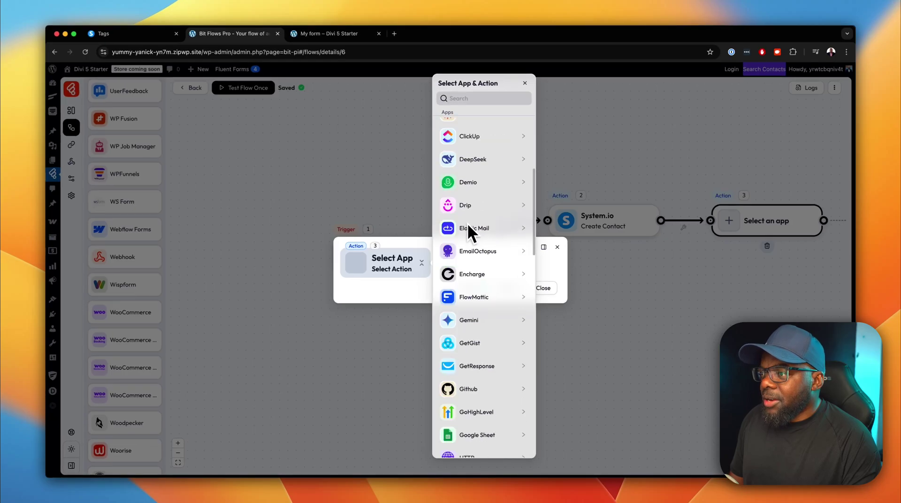
{"action": "scroll", "coordinate": [472, 224], "scroll_direction": "up", "scroll_amount": 15}
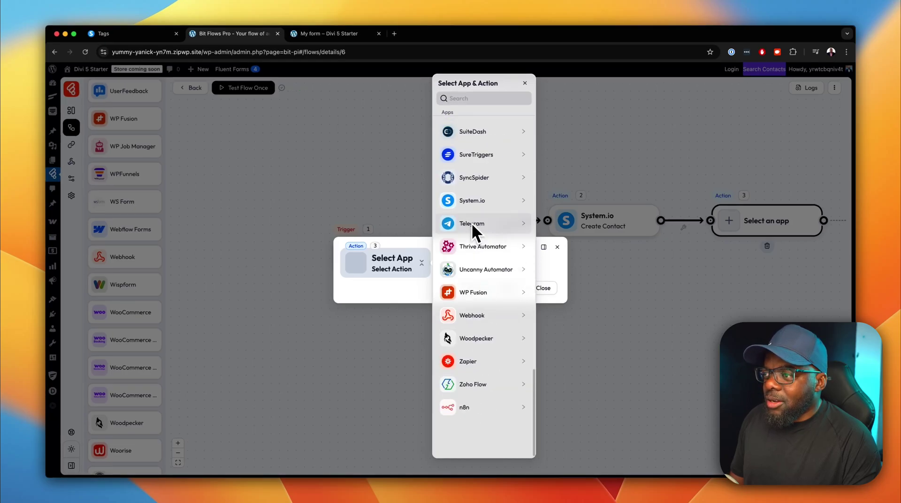
{"action": "scroll", "coordinate": [473, 222], "scroll_direction": "up", "scroll_amount": 5}
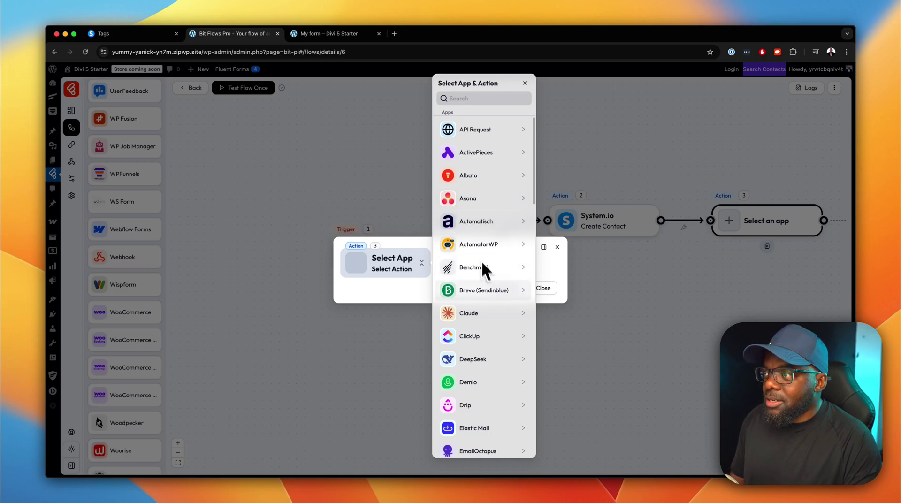
{"action": "left_click", "coordinate": [474, 98]}
{"action": "scroll", "coordinate": [482, 192], "scroll_direction": "down", "scroll_amount": 7}
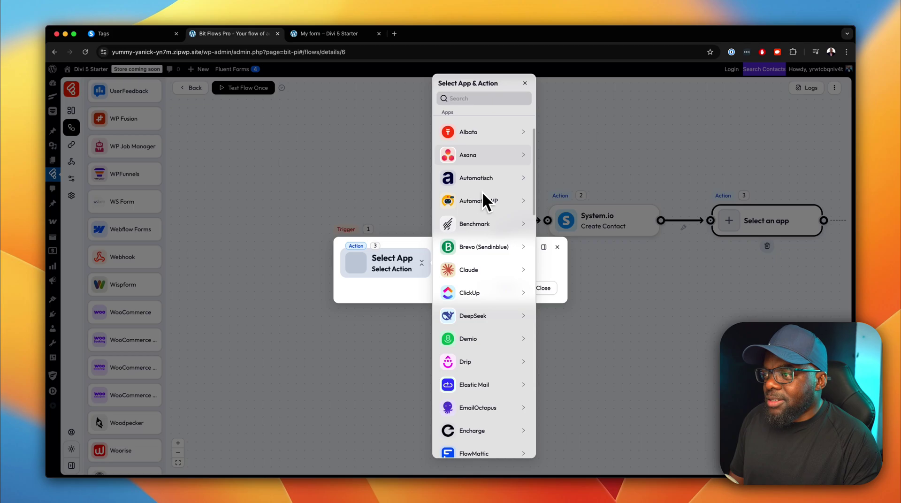
{"action": "scroll", "coordinate": [483, 190], "scroll_direction": "down", "scroll_amount": 1}
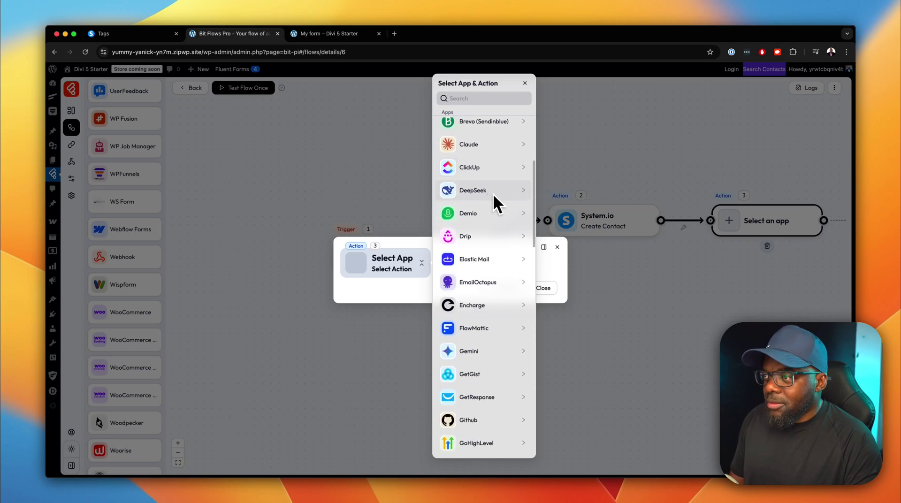
{"action": "scroll", "coordinate": [491, 209], "scroll_direction": "down", "scroll_amount": 5}
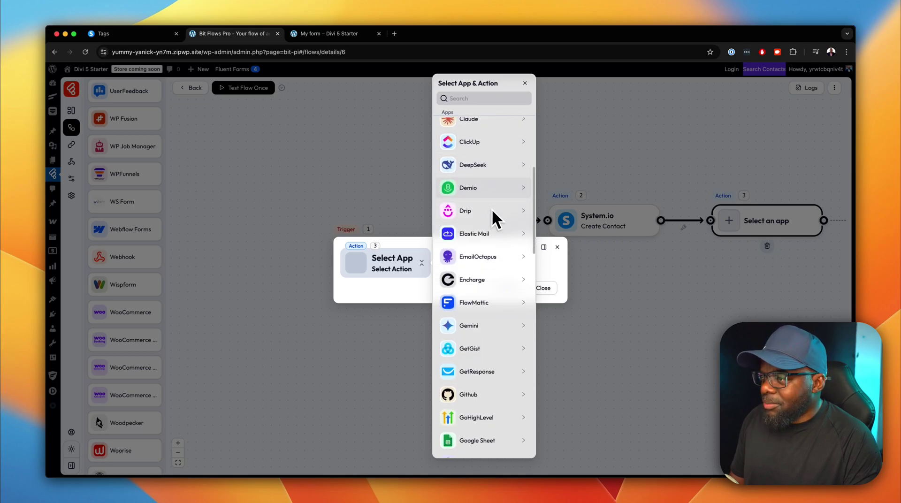
{"action": "scroll", "coordinate": [492, 207], "scroll_direction": "down", "scroll_amount": 13}
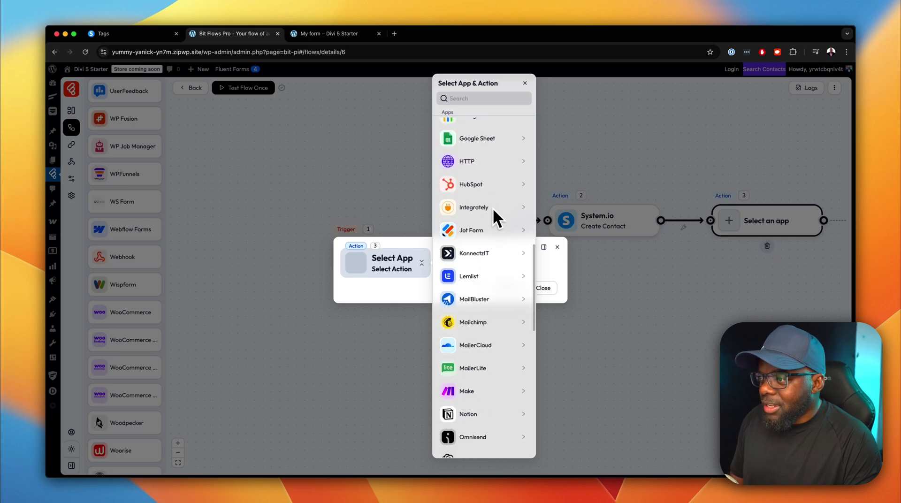
{"action": "scroll", "coordinate": [493, 207], "scroll_direction": "down", "scroll_amount": 15}
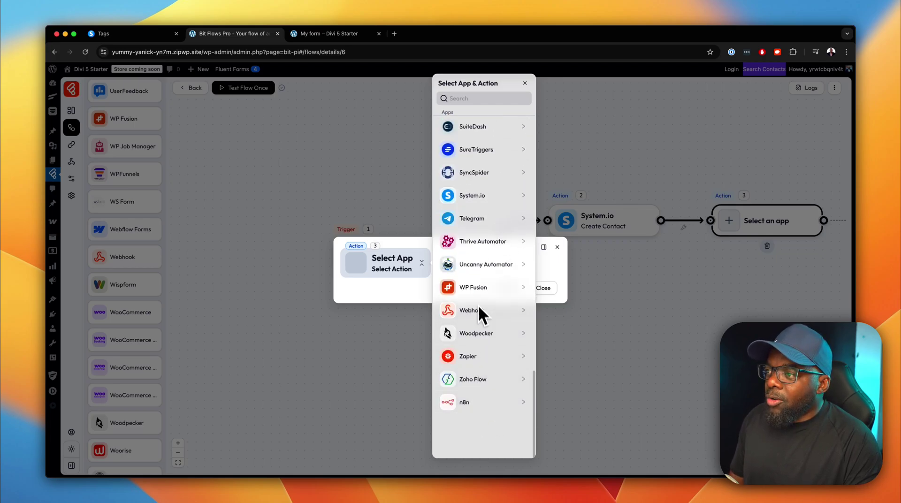
{"action": "scroll", "coordinate": [483, 255], "scroll_direction": "up", "scroll_amount": 5}
{"action": "scroll", "coordinate": [483, 253], "scroll_direction": "up", "scroll_amount": 10}
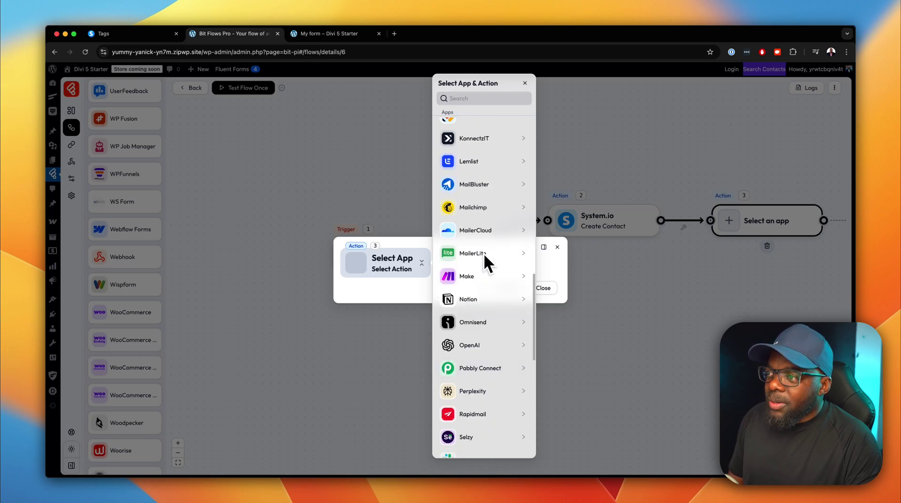
{"action": "scroll", "coordinate": [483, 252], "scroll_direction": "up", "scroll_amount": 8}
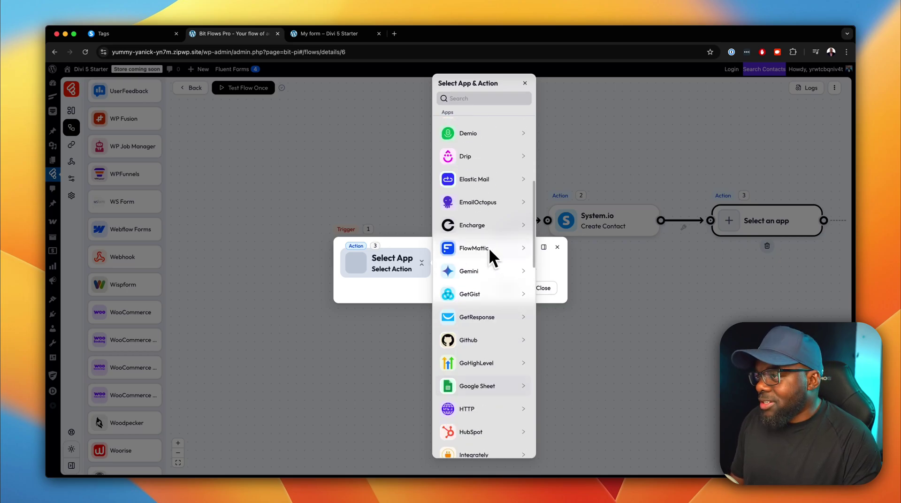
{"action": "scroll", "coordinate": [489, 247], "scroll_direction": "up", "scroll_amount": 6}
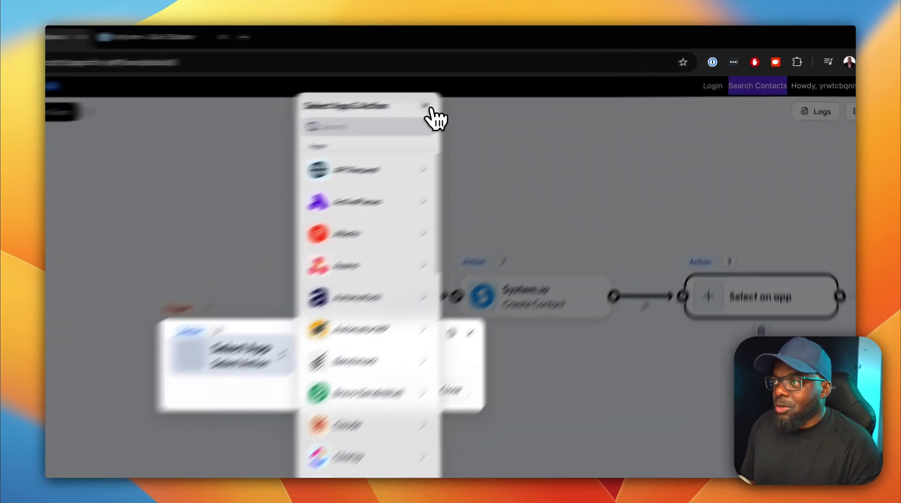
Close the app picker and step panel, then move the Fluent Forms trigger down-left.
{"action": "left_click", "coordinate": [525, 83]}
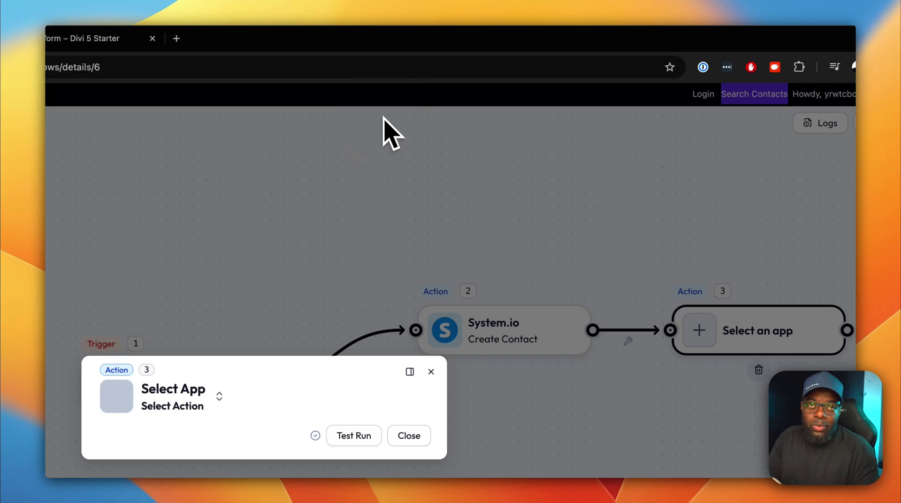
{"action": "left_click", "coordinate": [431, 372]}
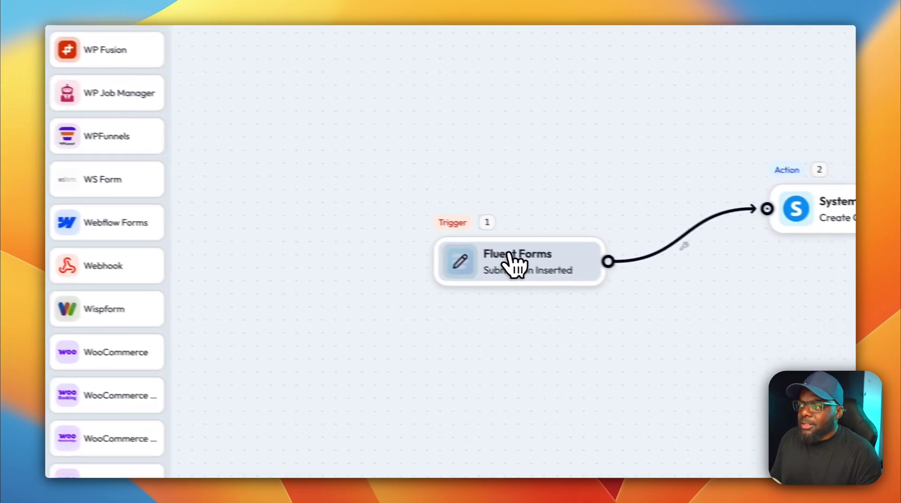
{"action": "left_click_drag", "start_coordinate": [513, 265], "coordinate": [352, 306]}
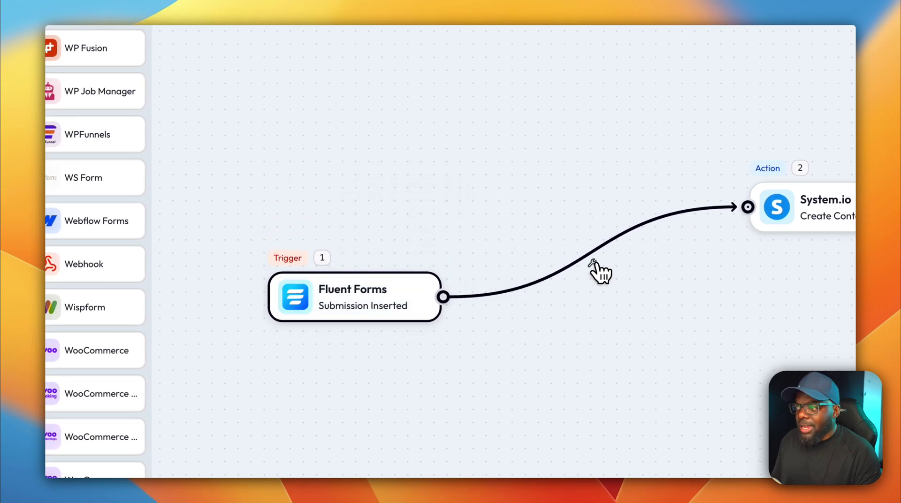
Open the trigger-to-action link options and dismiss them, keeping the link intact.
{"action": "left_click", "coordinate": [592, 263]}
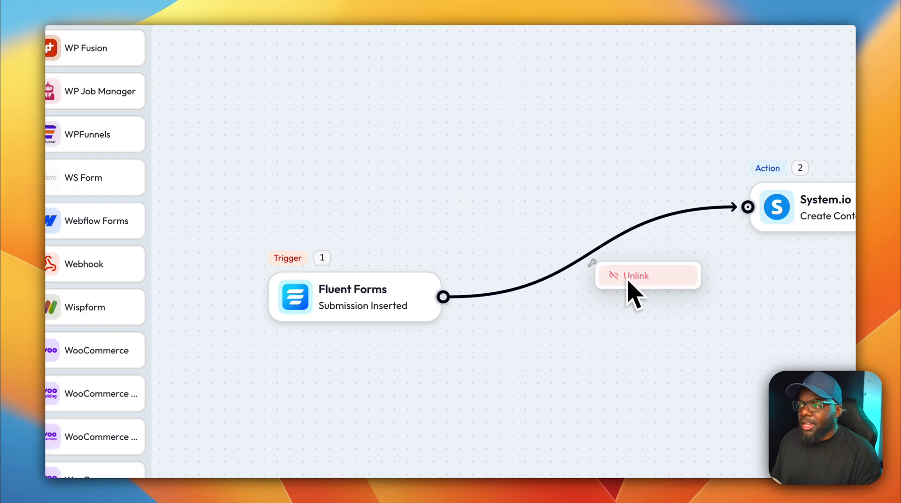
{"action": "left_click", "coordinate": [624, 325]}
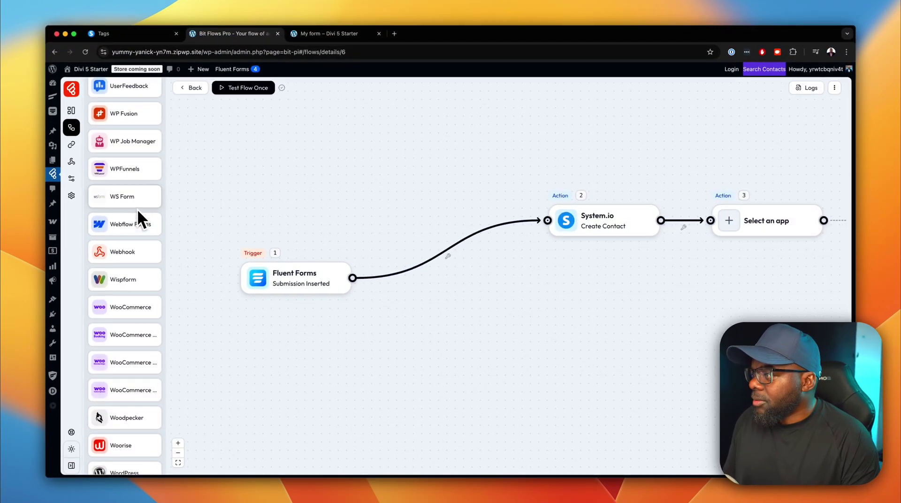
{"action": "scroll", "coordinate": [137, 211], "scroll_direction": "down", "scroll_amount": 3}
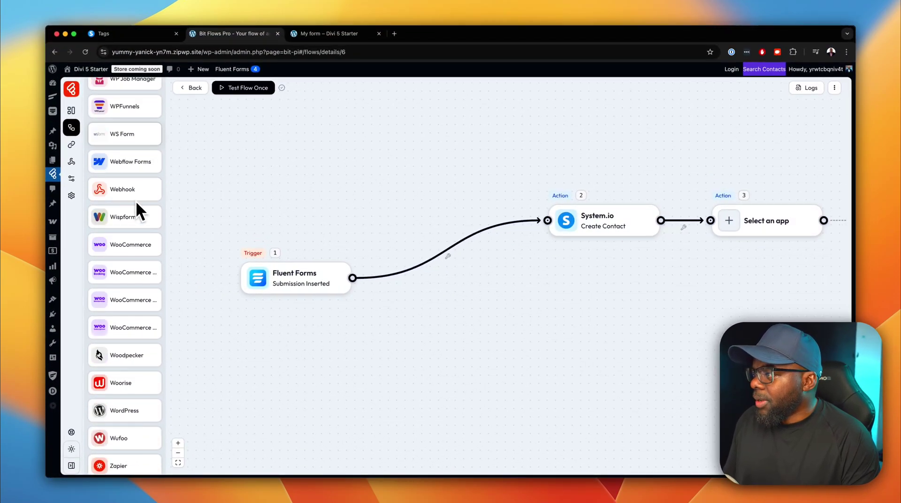
{"action": "left_click", "coordinate": [137, 136]}
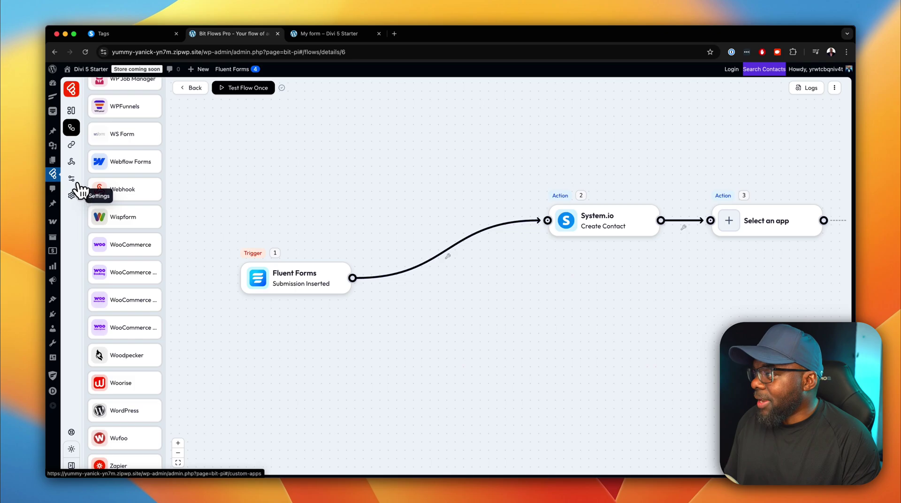
Start a new custom app and copy its name 'Custom app' into the Description.
{"action": "left_click", "coordinate": [71, 178]}
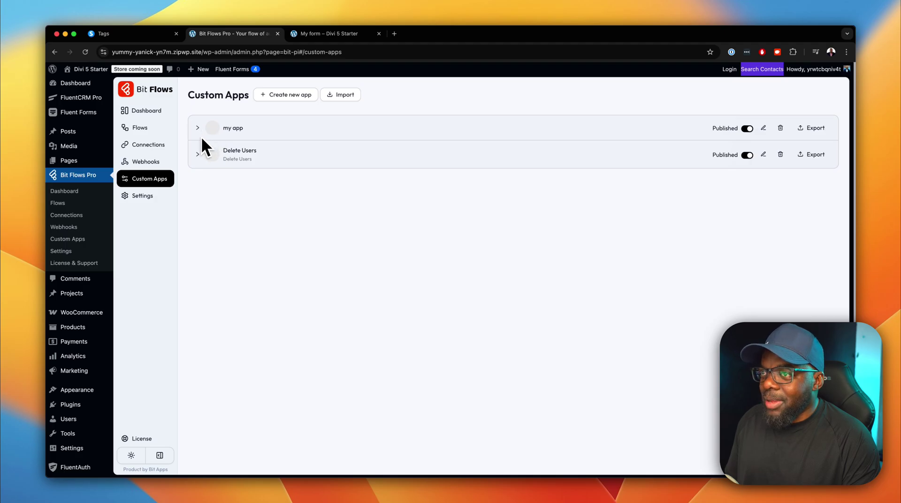
{"action": "left_click", "coordinate": [299, 97]}
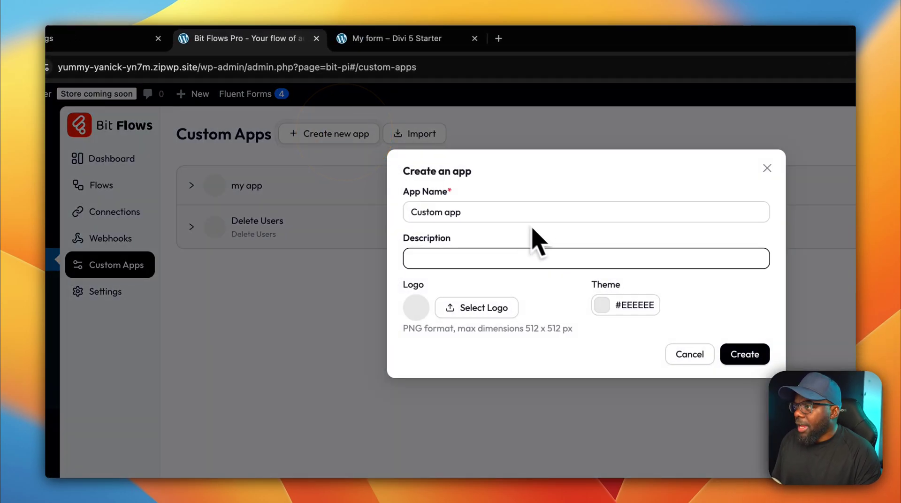
{"action": "left_click", "coordinate": [475, 259]}
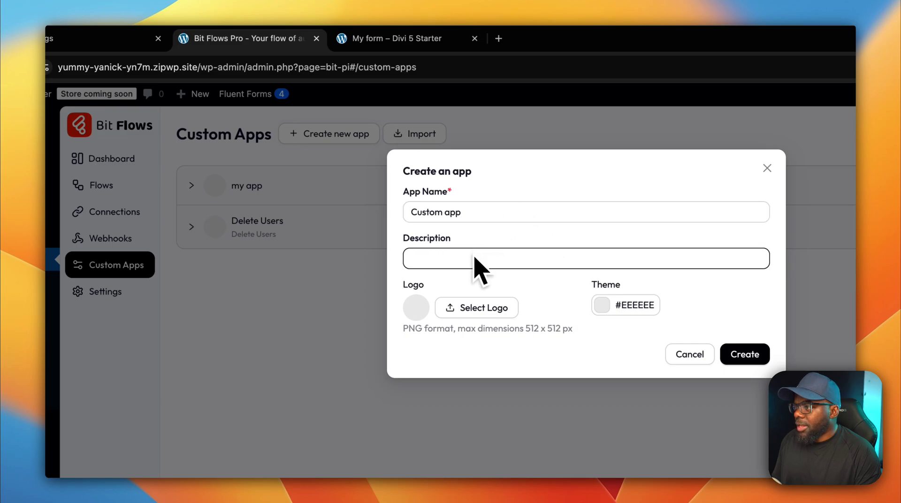
{"action": "triple_click", "coordinate": [477, 214]}
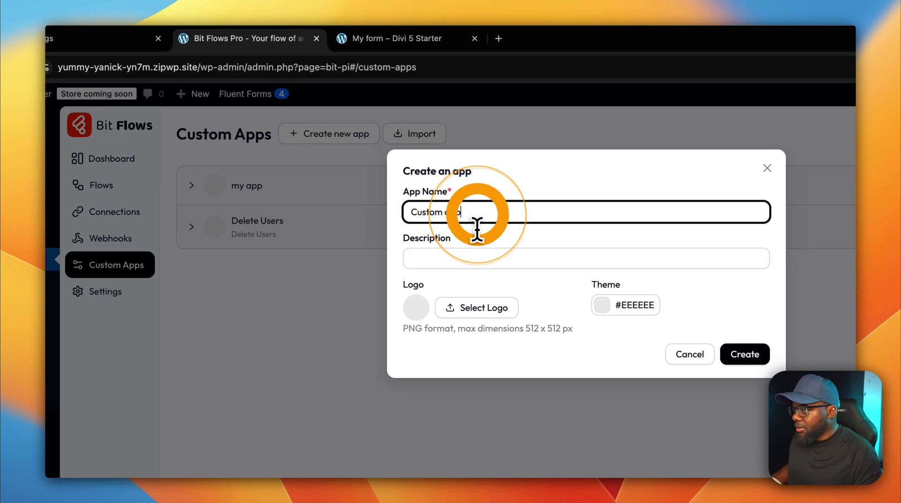
{"action": "key", "text": "super+c"}
{"action": "left_click", "coordinate": [474, 258]}
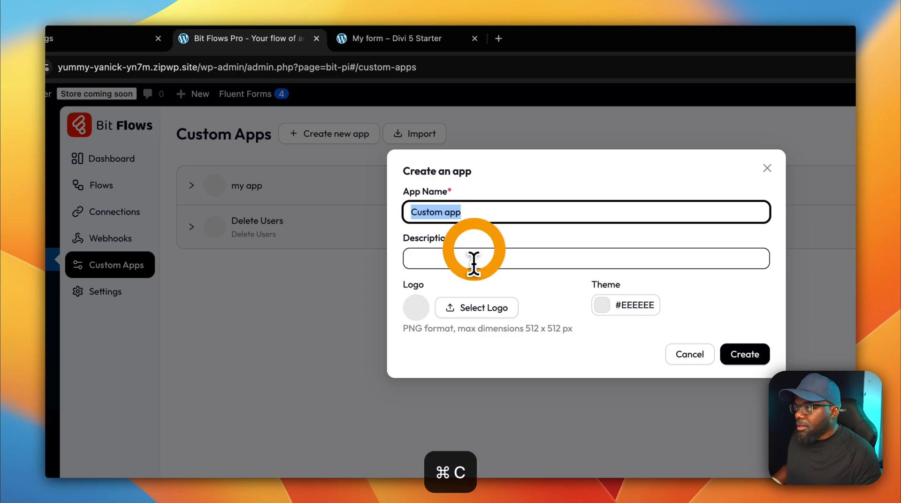
{"action": "key", "text": "super+v"}
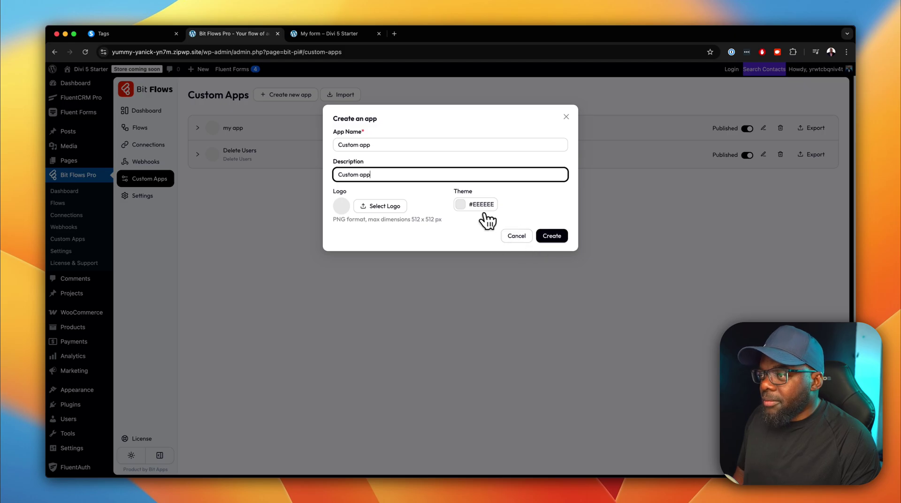
Set the app's theme colour to dark red #AF0E0E and create the app.
{"action": "left_click", "coordinate": [474, 205]}
{"action": "left_click_drag", "start_coordinate": [481, 251], "coordinate": [548, 248]}
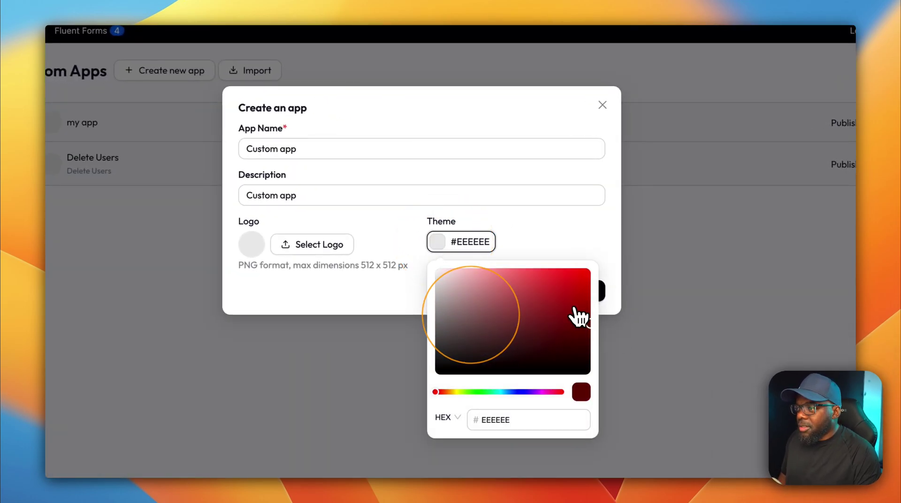
{"action": "left_click_drag", "start_coordinate": [578, 317], "coordinate": [580, 304]}
{"action": "left_click", "coordinate": [609, 270]}
{"action": "left_click", "coordinate": [594, 290]}
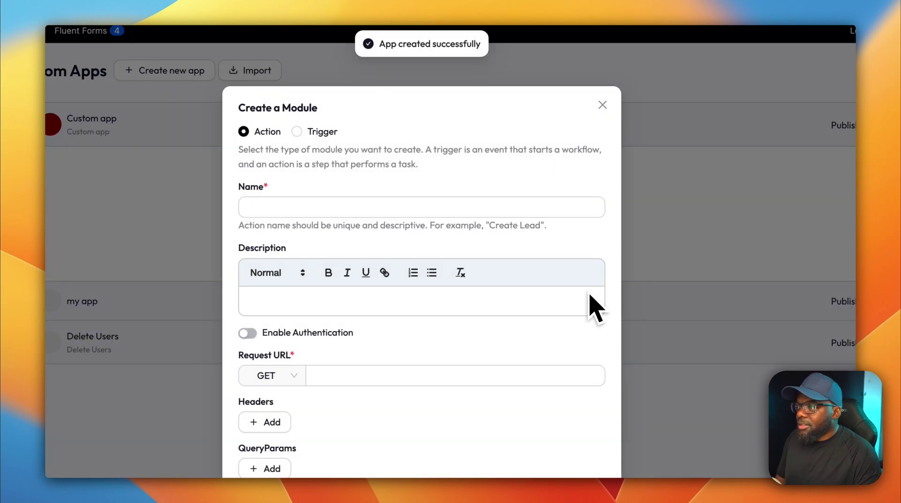
Name the new action module 'ne app', dismissing the password autofill popup.
{"action": "left_click", "coordinate": [276, 214]}
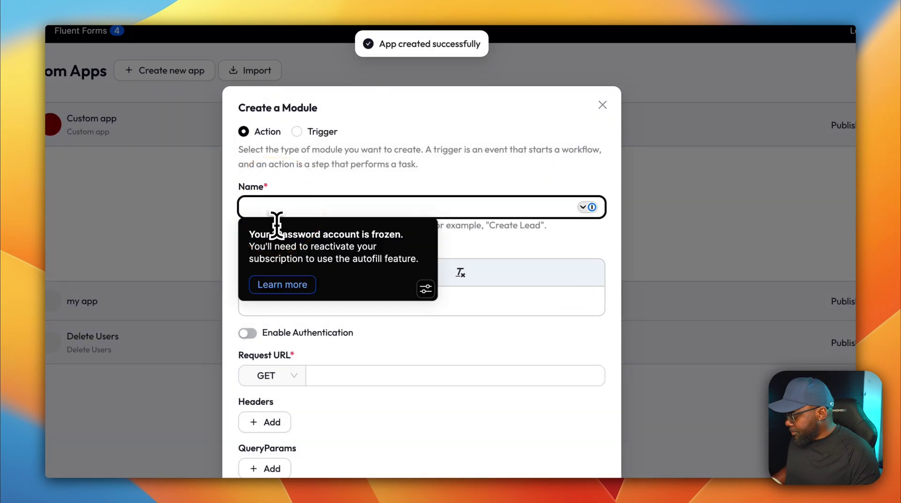
{"action": "type", "text": "ne"}
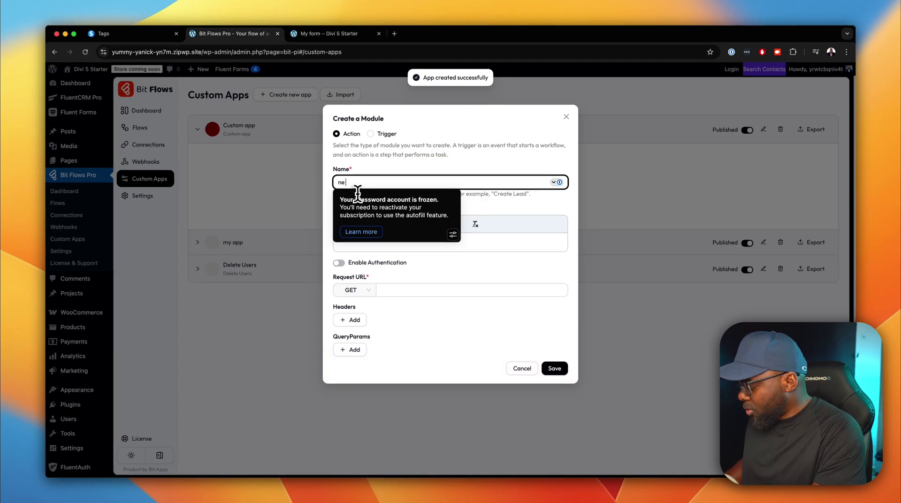
{"action": "type", "text": " app"}
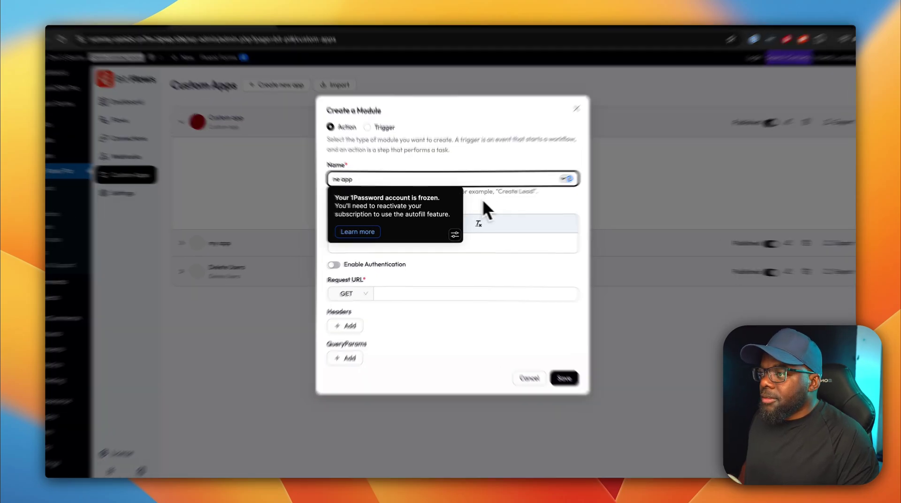
{"action": "left_click", "coordinate": [543, 198]}
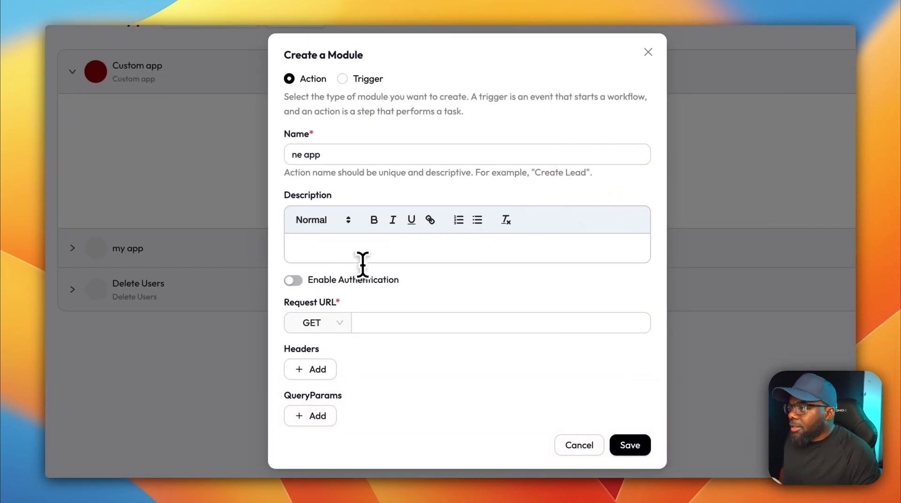
{"action": "left_click", "coordinate": [378, 252]}
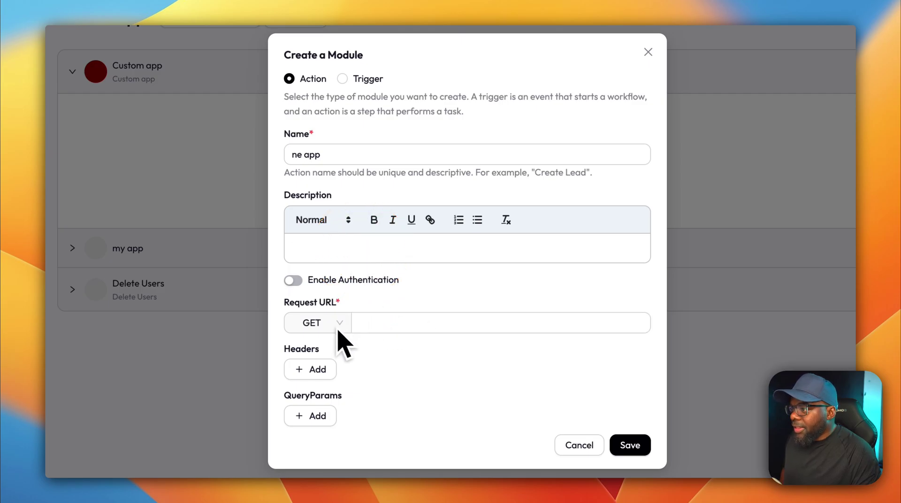
Enable authentication and browse the connection types, then switch authentication back off.
{"action": "left_click", "coordinate": [298, 281]}
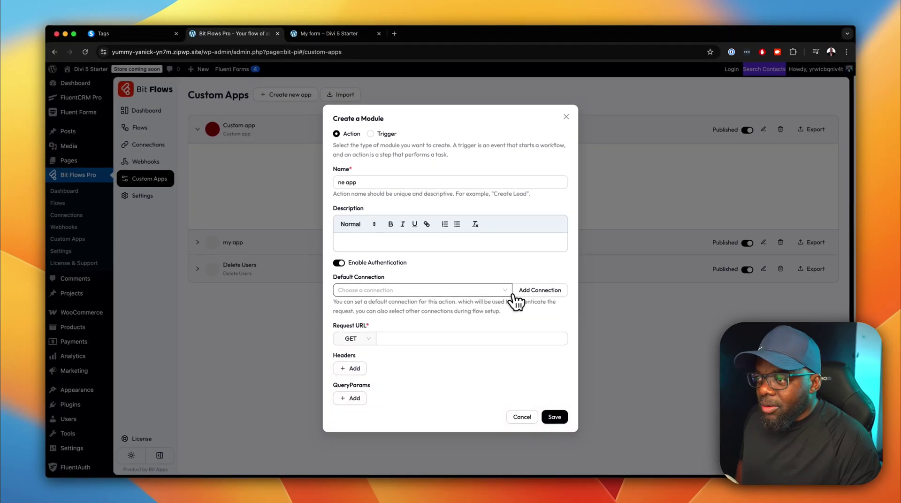
{"action": "left_click", "coordinate": [539, 291]}
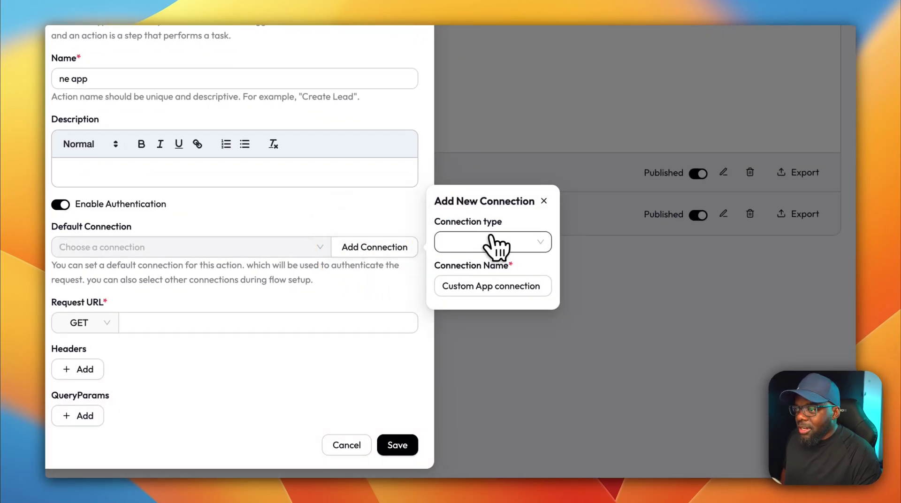
{"action": "left_click", "coordinate": [535, 242]}
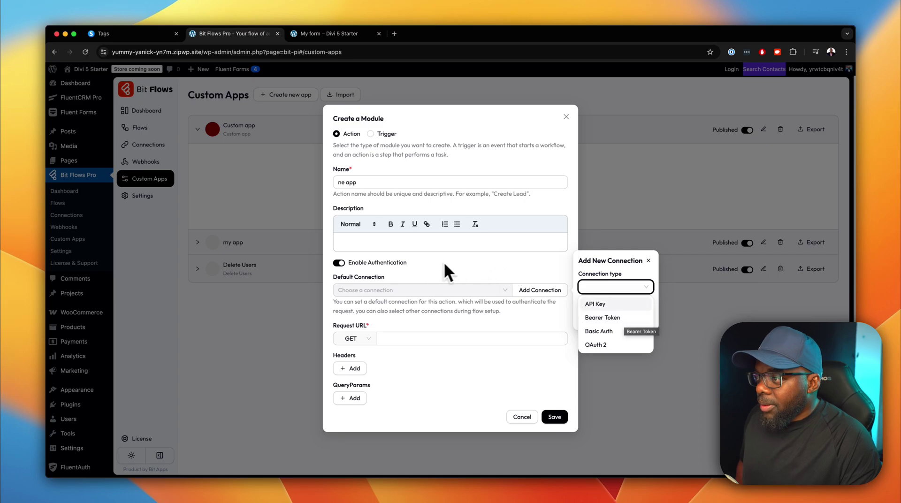
{"action": "left_click", "coordinate": [339, 265]}
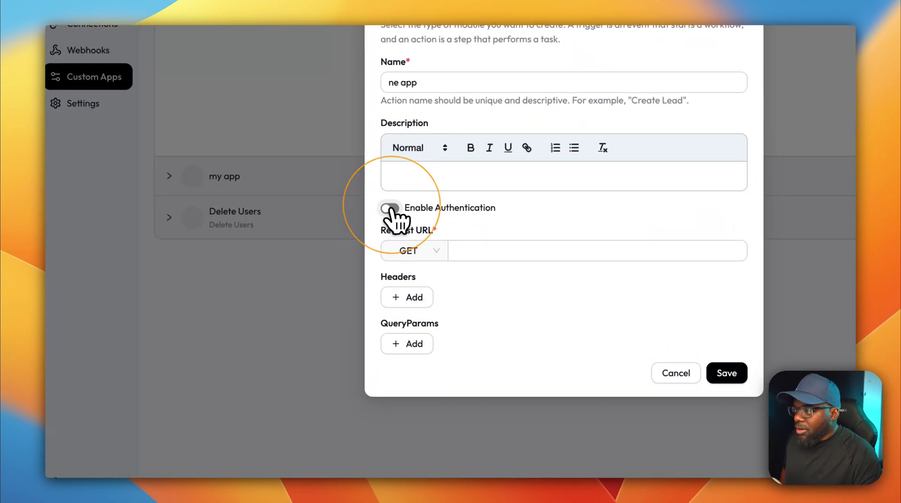
{"action": "left_click", "coordinate": [464, 254]}
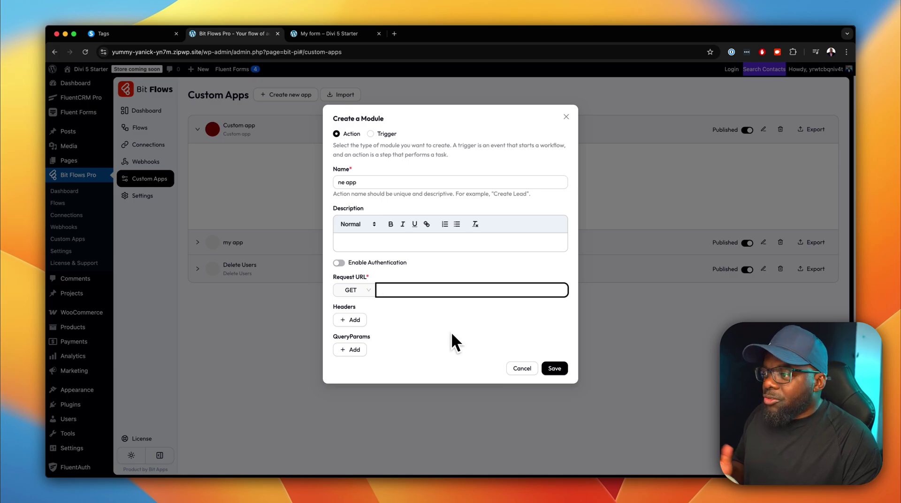
Browse the authentication, GET method and connection type options, then cancel the unsaved 'ne app' module.
{"action": "left_click", "coordinate": [343, 263]}
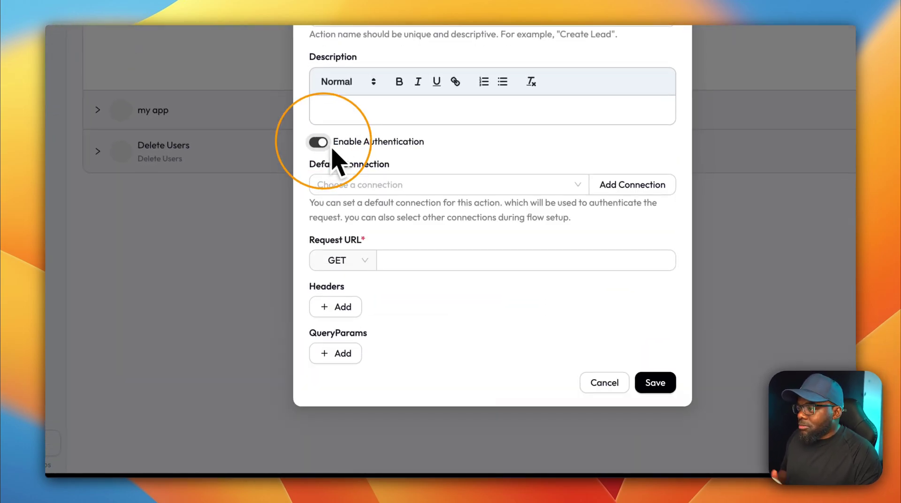
{"action": "left_click", "coordinate": [367, 262]}
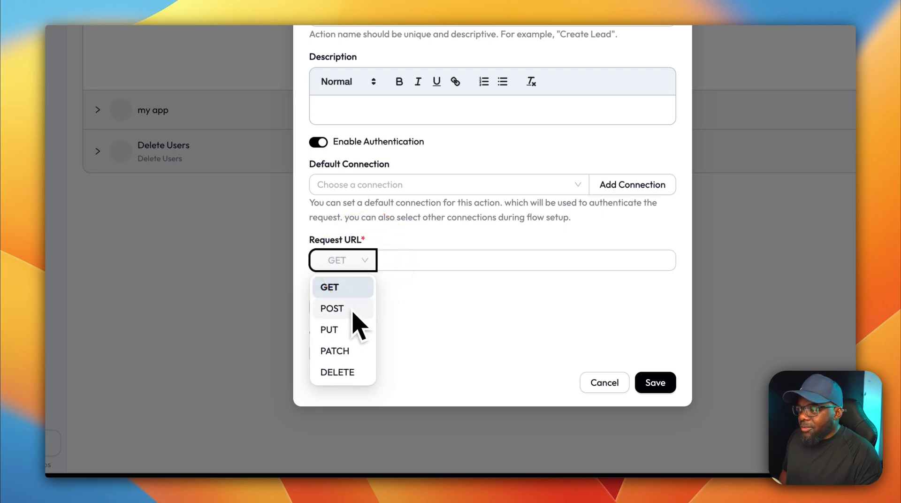
{"action": "left_click", "coordinate": [470, 312]}
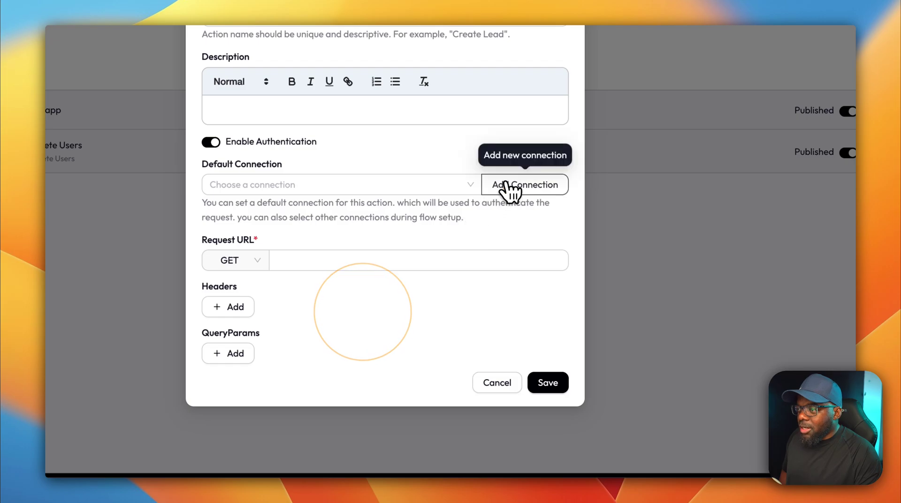
{"action": "left_click", "coordinate": [508, 190]}
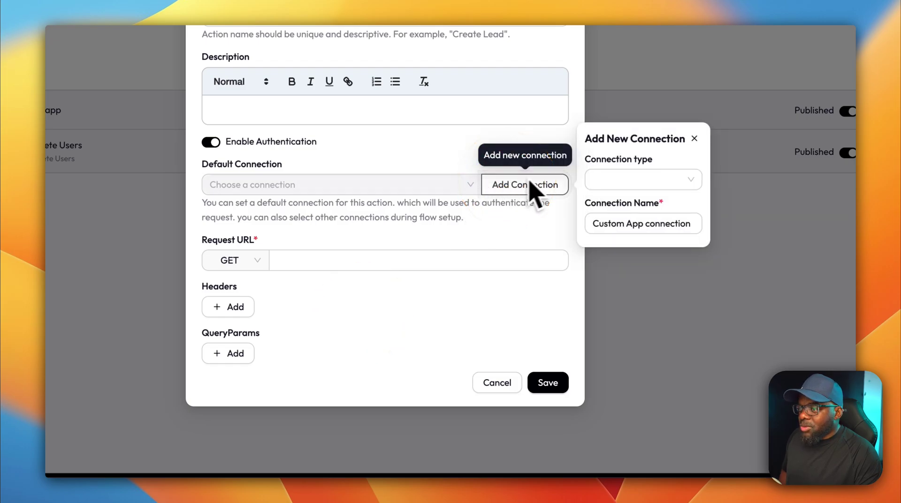
{"action": "left_click", "coordinate": [686, 181]}
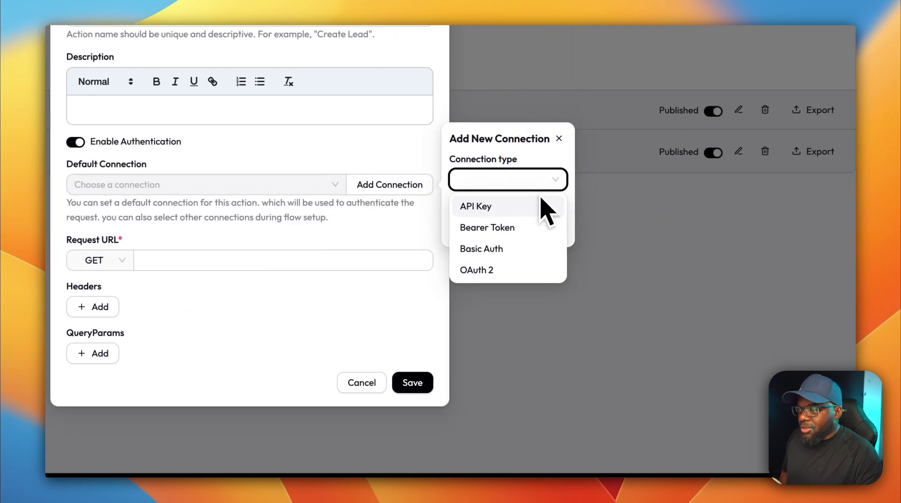
{"action": "left_click", "coordinate": [418, 325]}
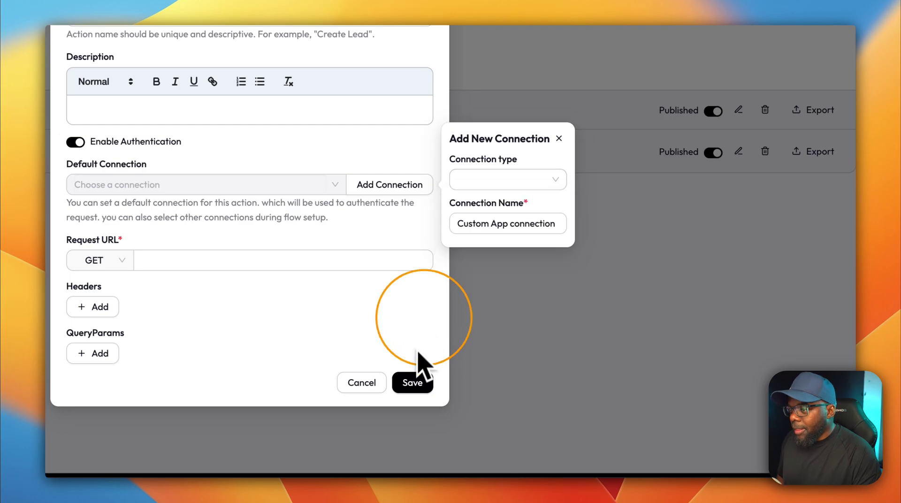
{"action": "left_click", "coordinate": [362, 388]}
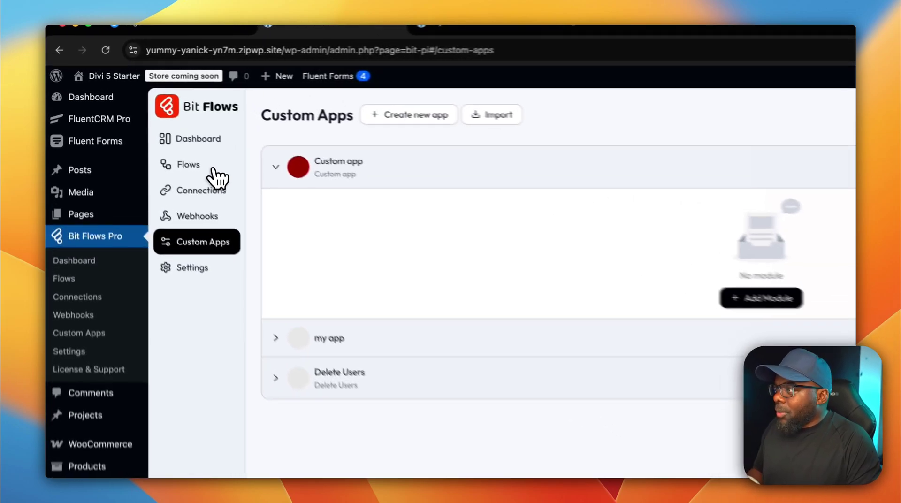
Open the Flows list, view the Create Flow templates, and close the dialog without creating.
{"action": "left_click", "coordinate": [139, 128]}
{"action": "left_click", "coordinate": [427, 211]}
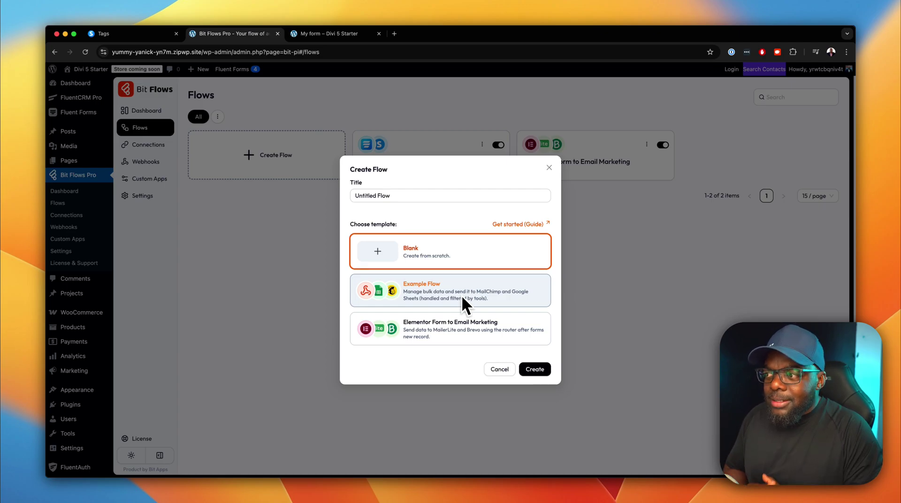
{"action": "mouse_move", "coordinate": [835, 26]}
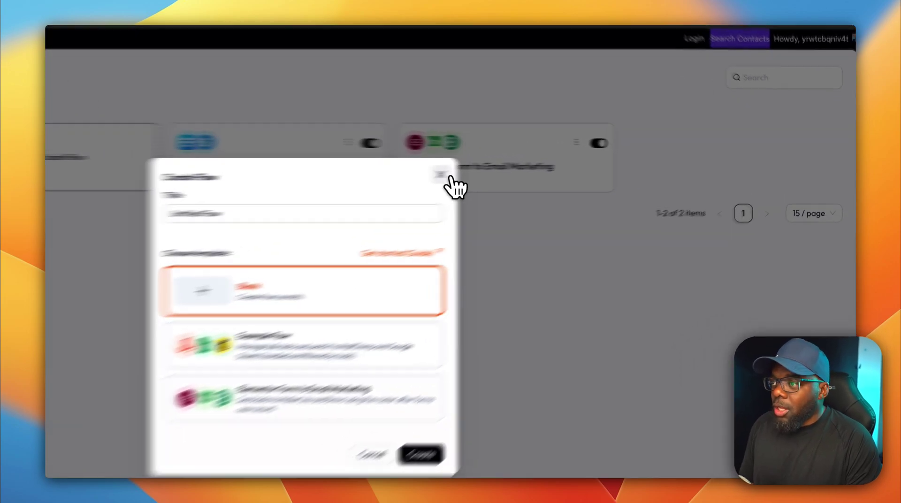
{"action": "left_click", "coordinate": [548, 167]}
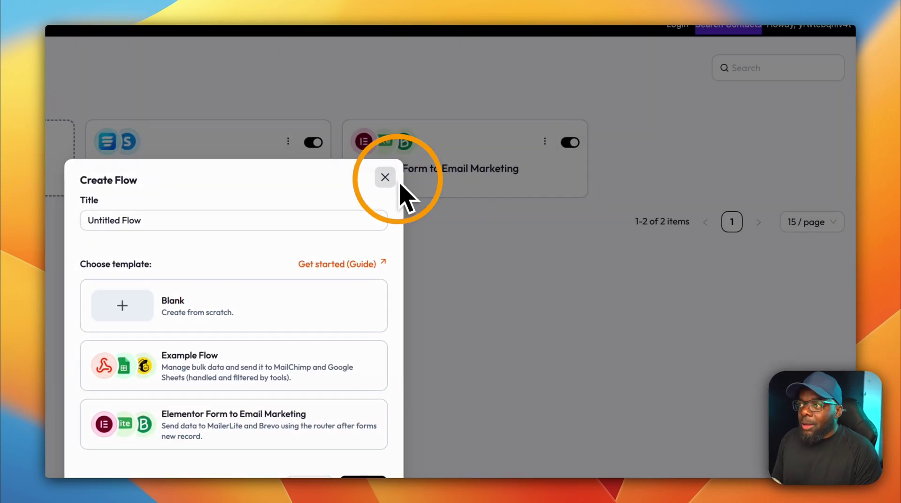